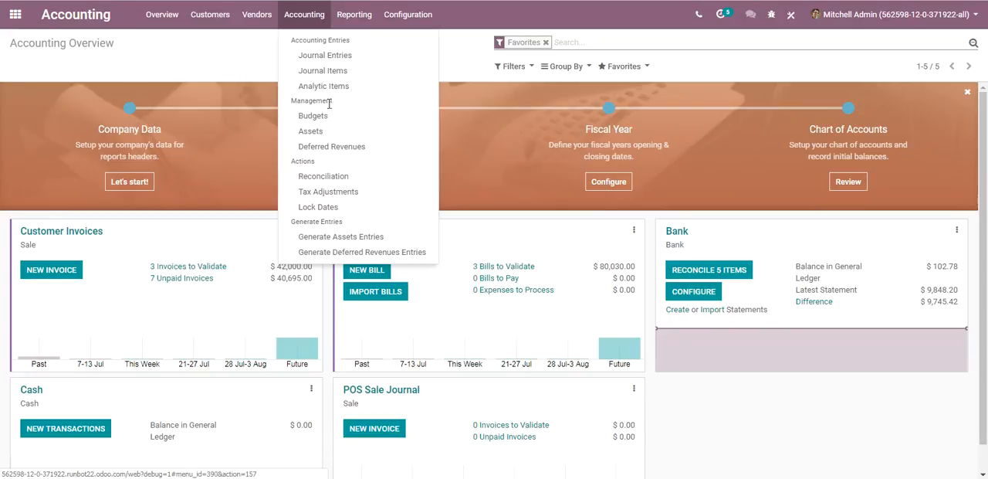
Step: Open the draft Budget 2019: Optimistic from the accounting budgets and put it in edit mode
left_click(330, 118)
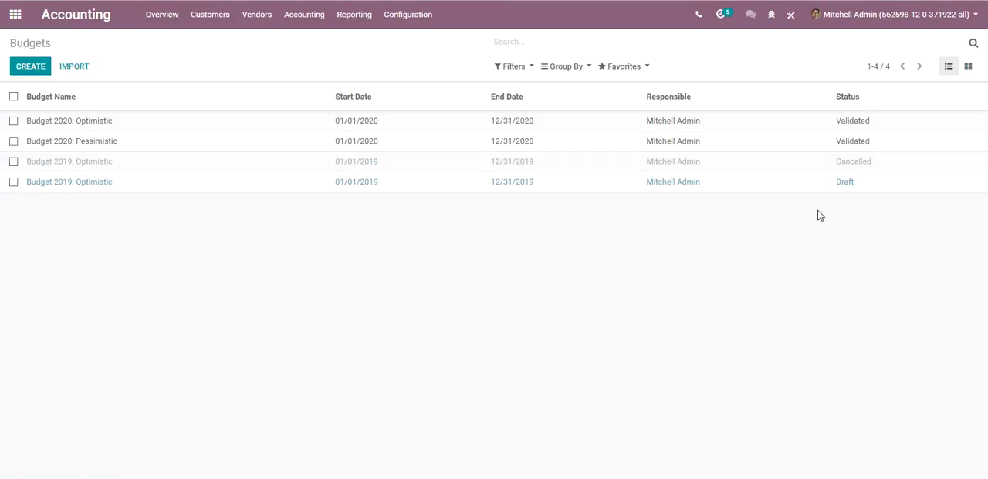
left_click(111, 188)
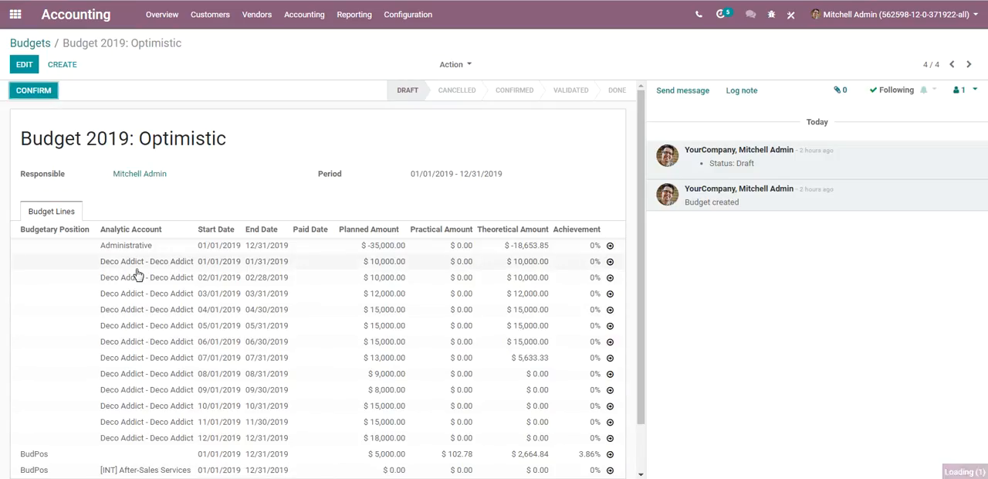
left_click(25, 66)
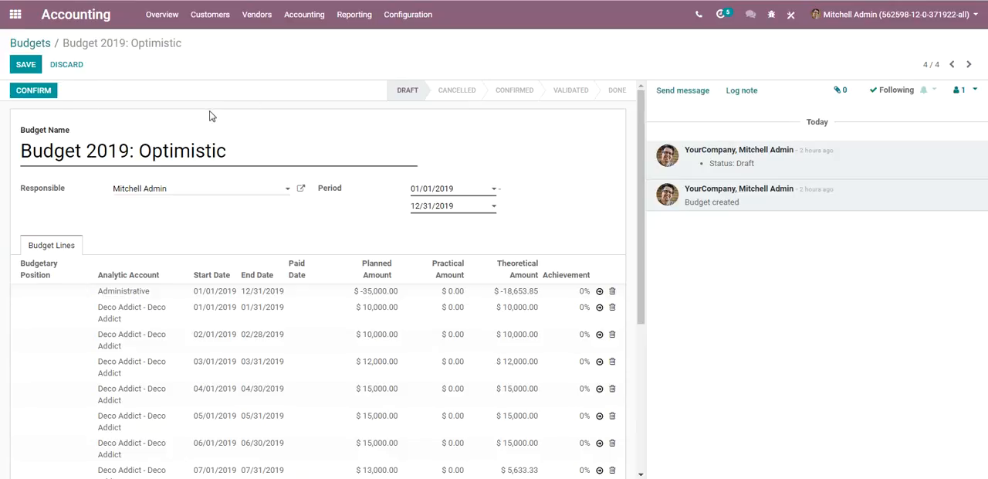
Step: Confirm and approve the Budget 2019: Optimistic budget
left_click(44, 93)
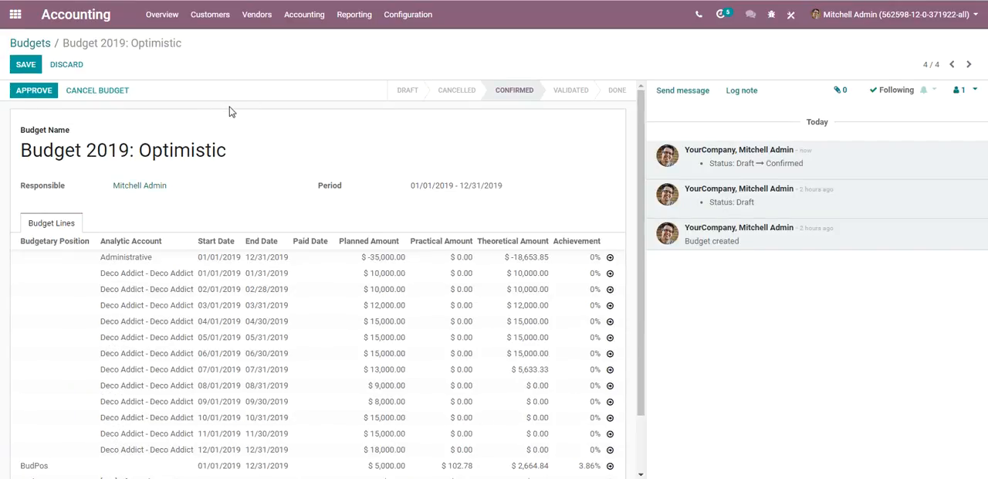
left_click(31, 68)
left_click(37, 96)
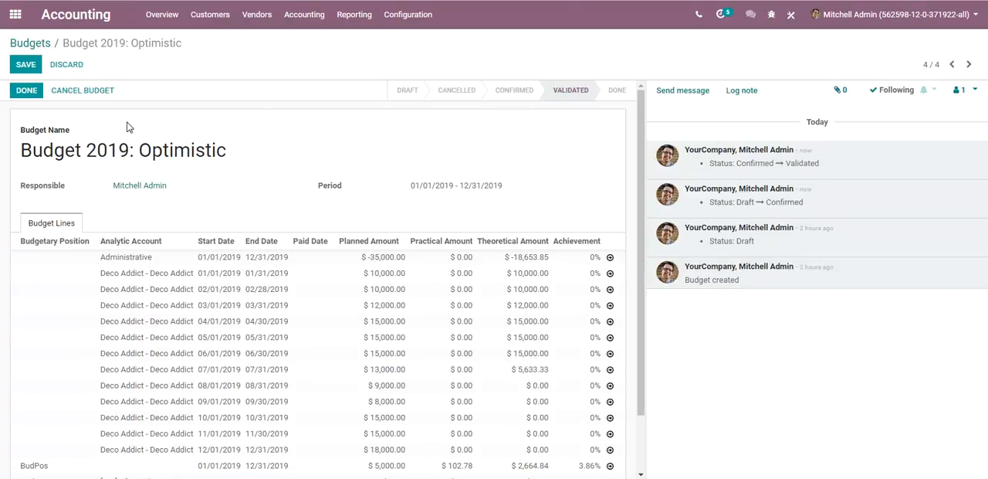
Step: Cancel the validated budget and reset it to draft
left_click(83, 91)
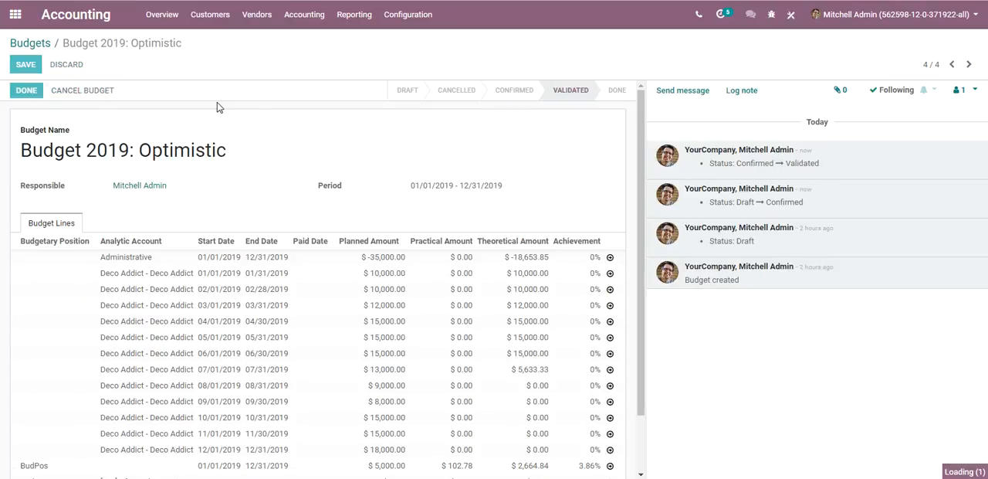
left_click(49, 93)
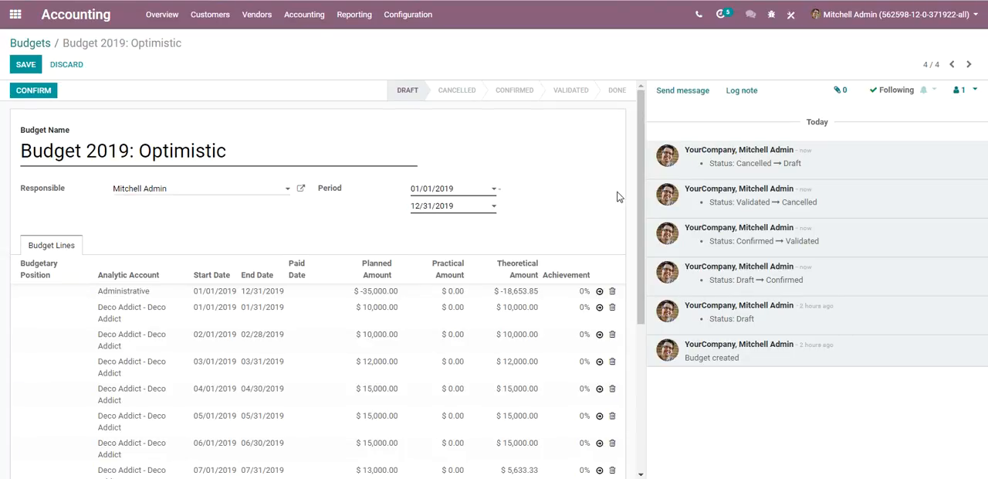
Step: Inspect the accounts linked to the BudPos budgetary position, opening it for editing and discarding without changes
left_click_drag(638, 202, 640, 215)
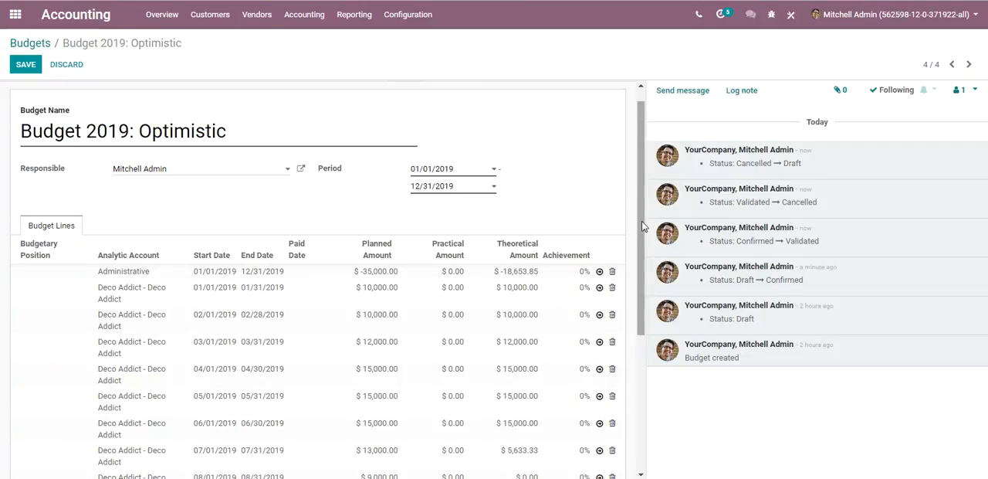
left_click_drag(643, 226, 637, 274)
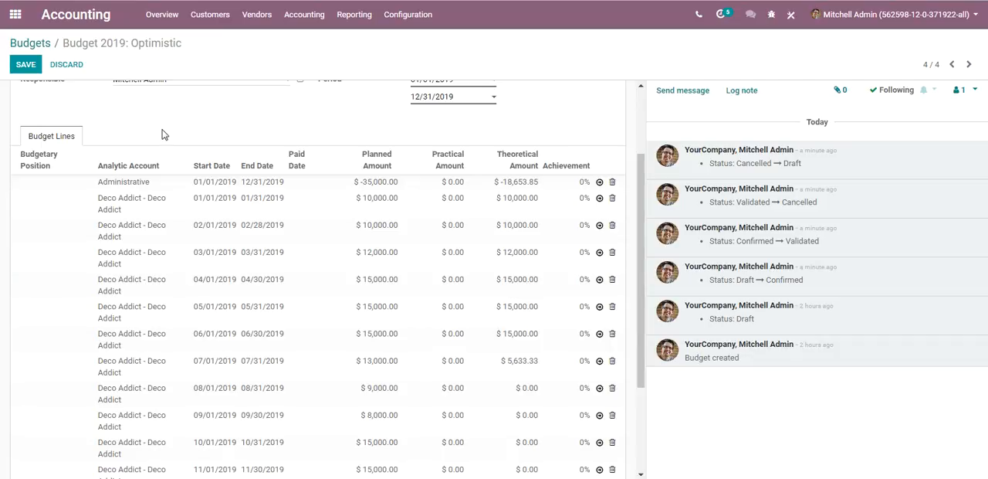
left_click(409, 23)
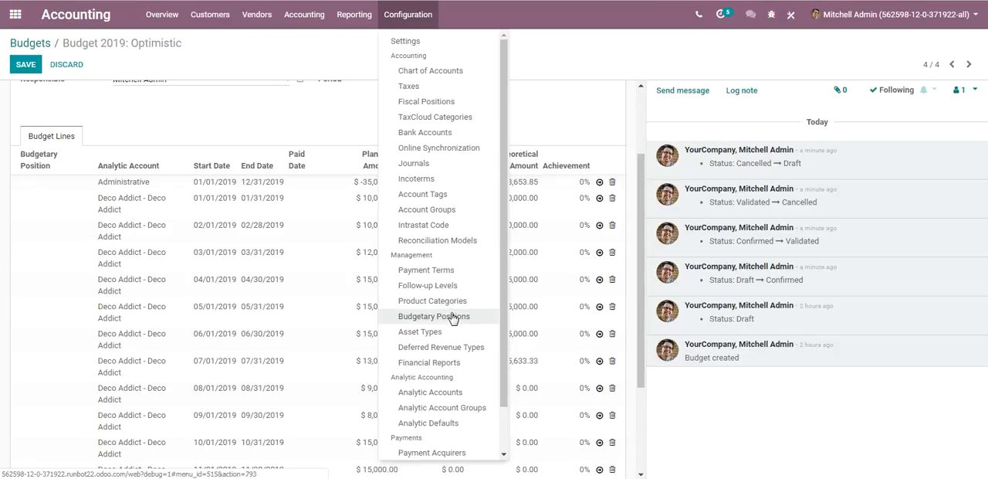
left_click(331, 56)
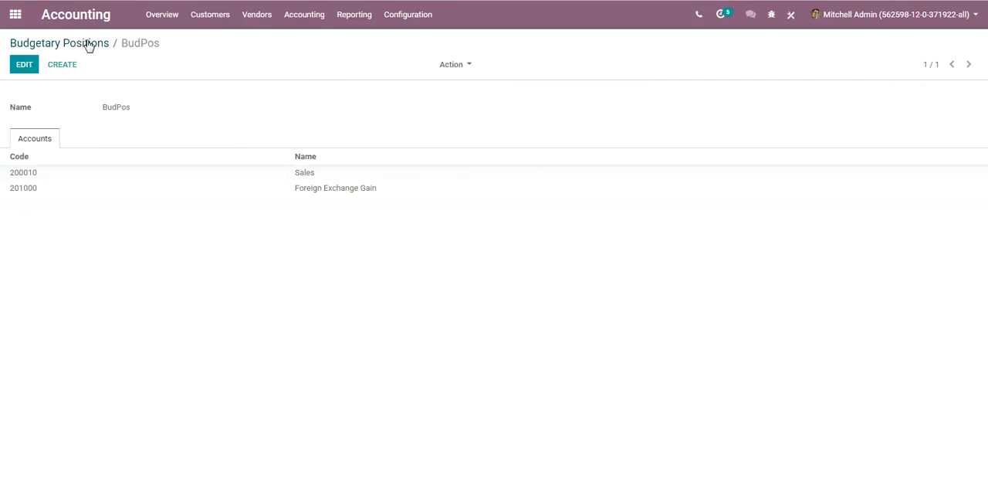
left_click(88, 44)
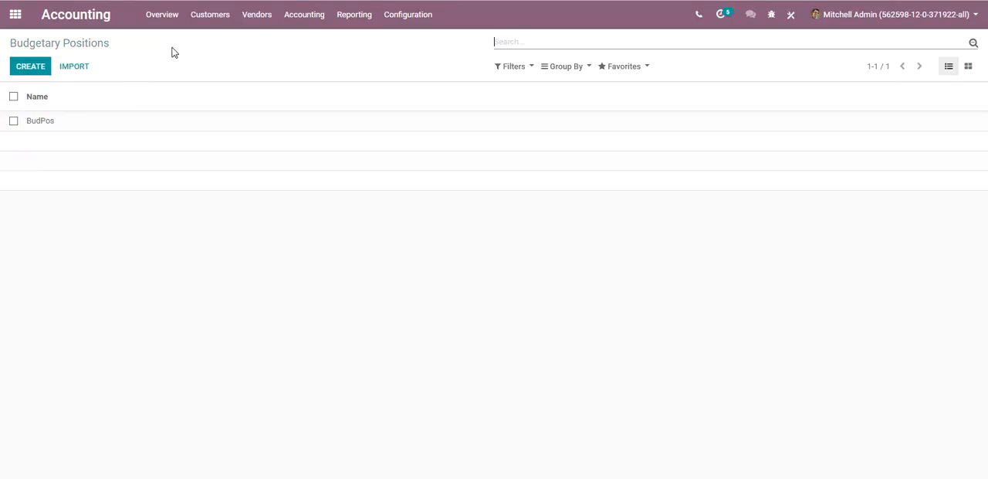
left_click(66, 128)
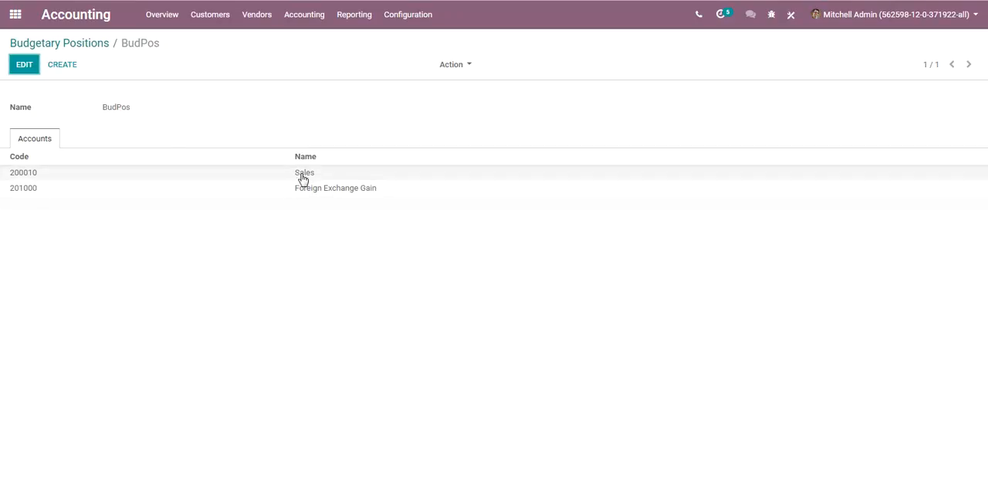
mouse_move(300, 194)
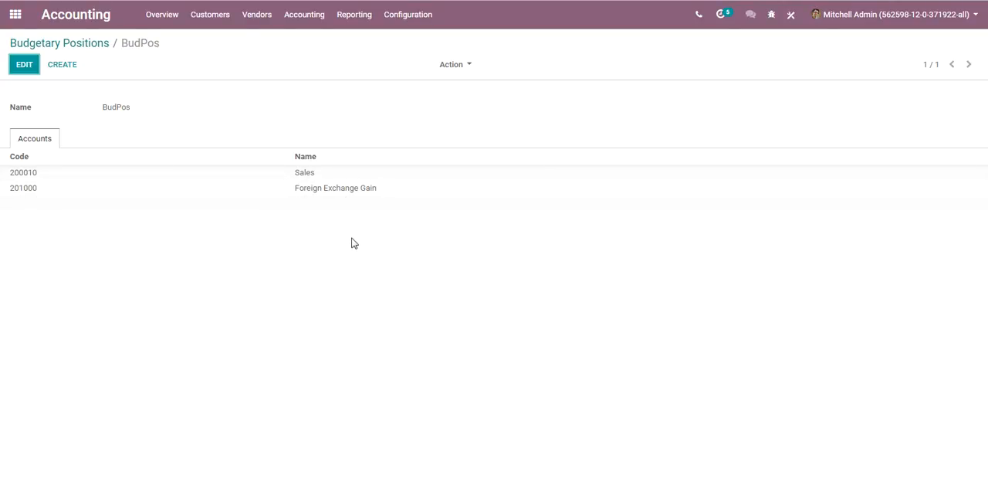
left_click(23, 65)
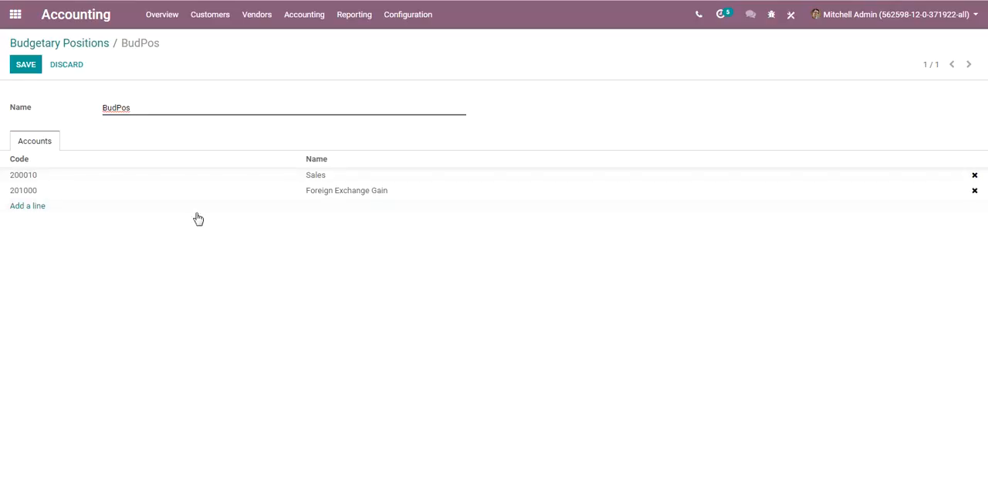
left_click(69, 66)
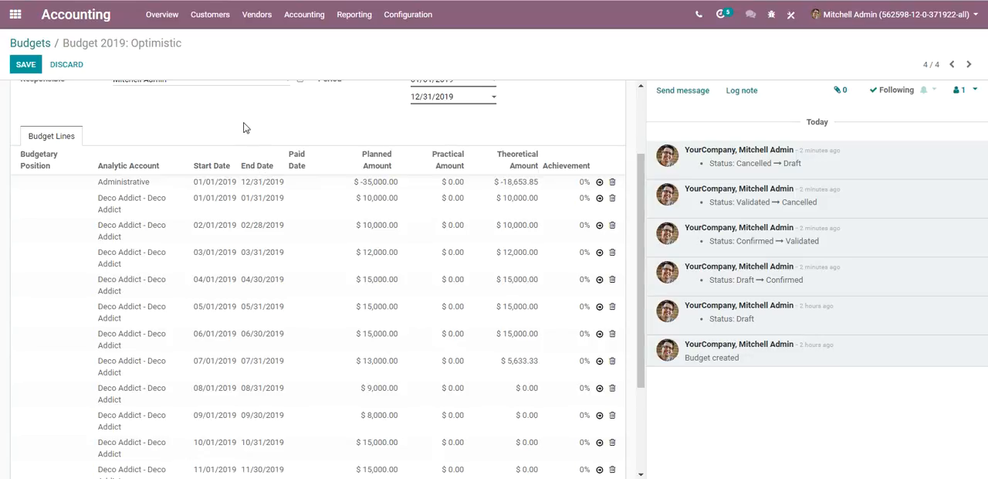
Step: Examine the planned amount and dates of the Administrative line in the 2019 budget without changing them
mouse_move(643, 175)
left_mouse_down()
mouse_move(643, 191)
mouse_move(640, 183)
left_mouse_up()
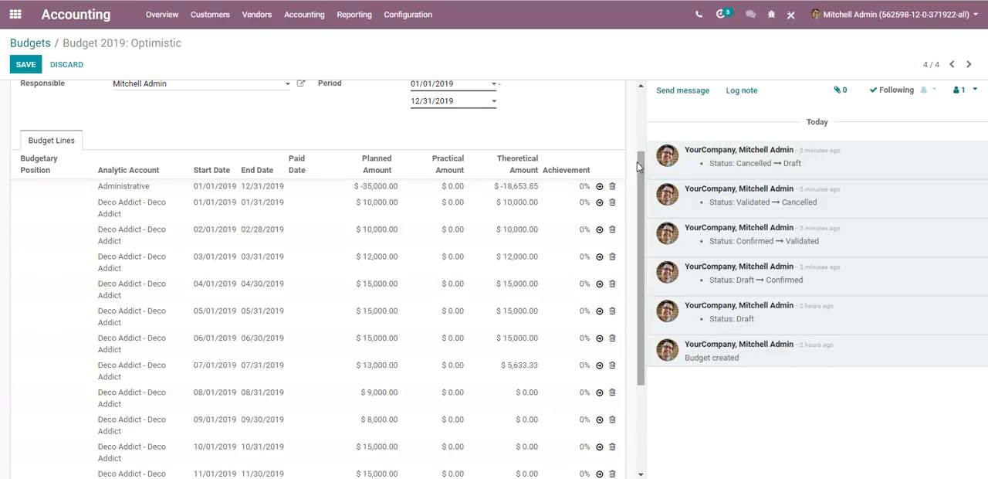
left_click_drag(639, 166, 641, 160)
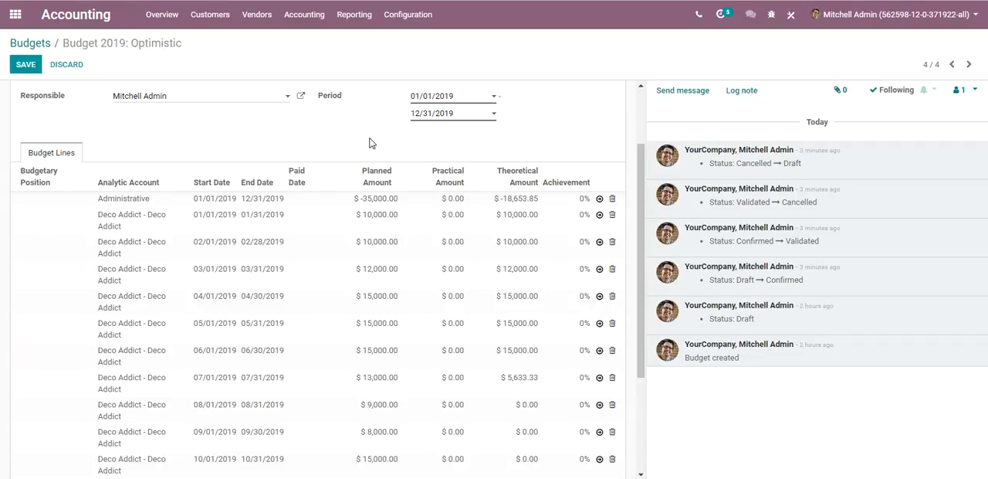
left_click(376, 203)
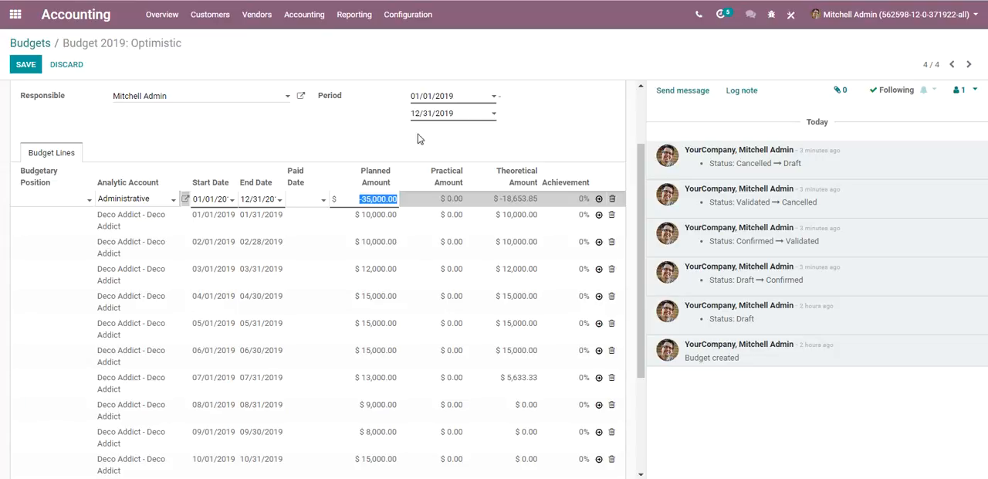
left_click(343, 139)
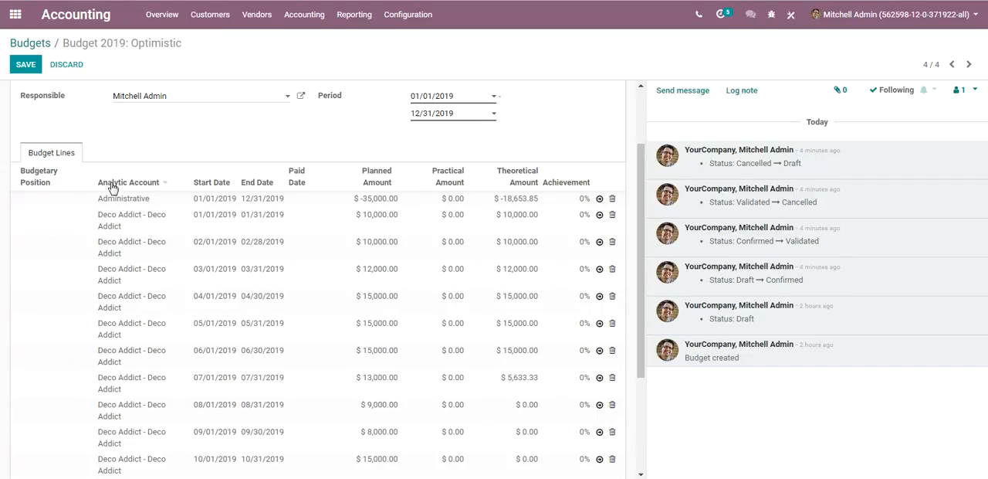
left_click(390, 199)
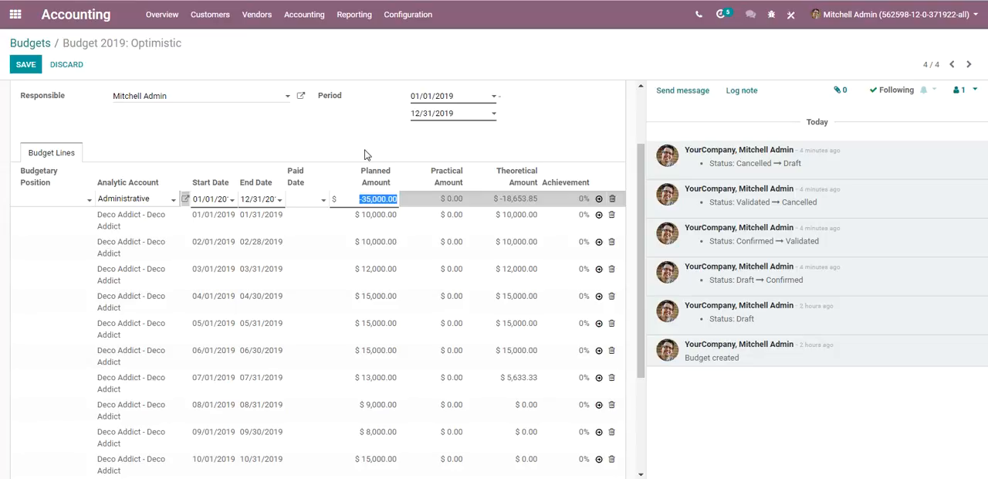
left_click(223, 147)
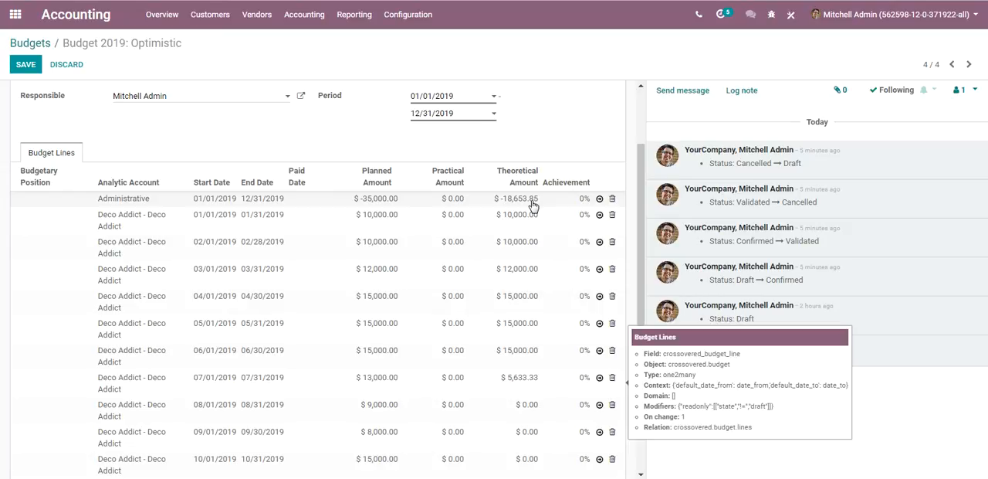
Step: Compare the planned, practical and theoretical amounts of the monthly Deco Addict lines and the BudPos lines
left_click_drag(640, 179, 645, 219)
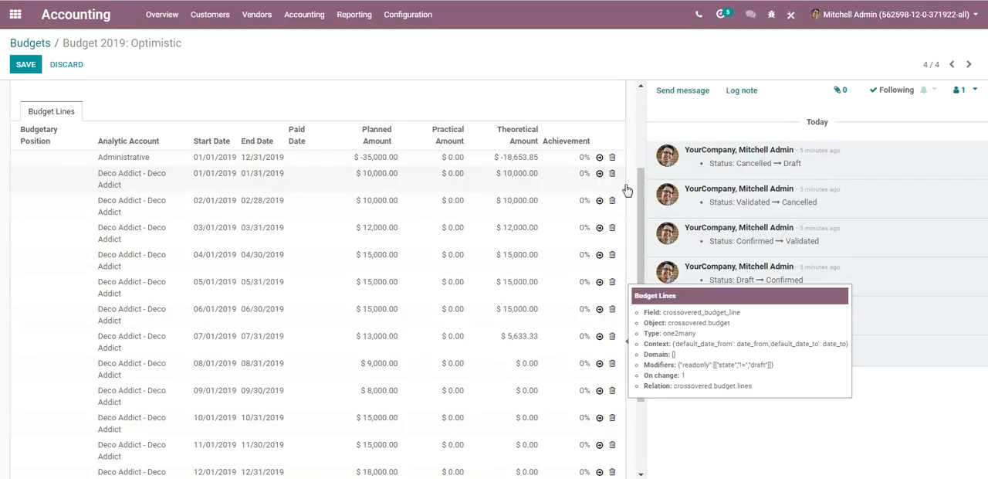
left_click_drag(640, 191, 642, 224)
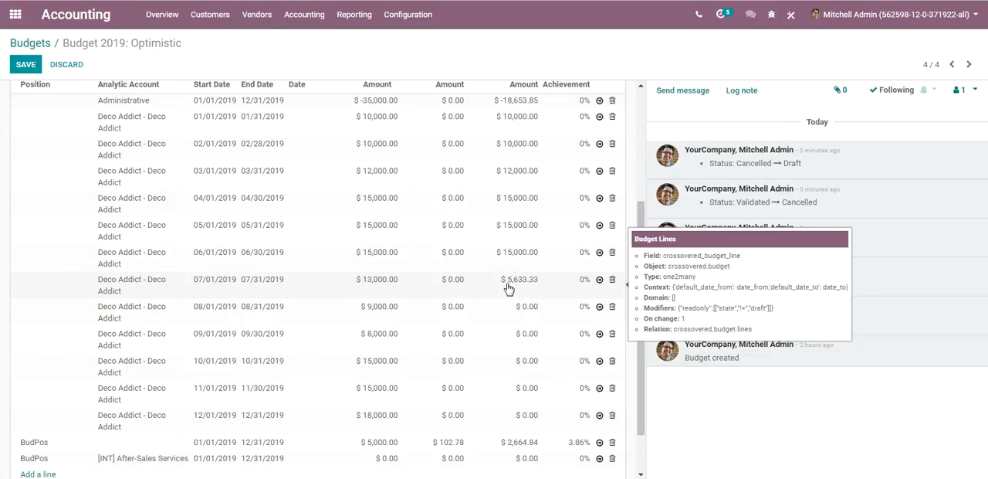
left_click_drag(638, 204, 638, 200)
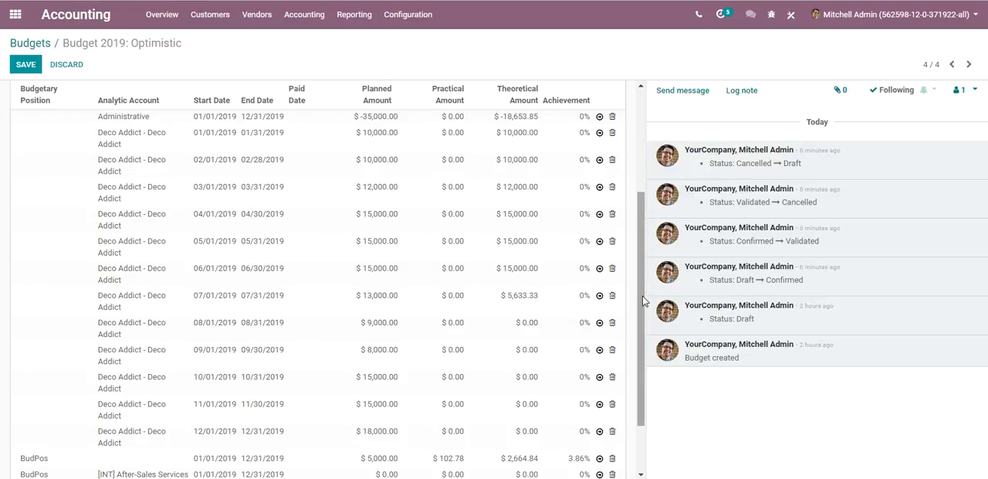
left_click_drag(643, 296, 646, 323)
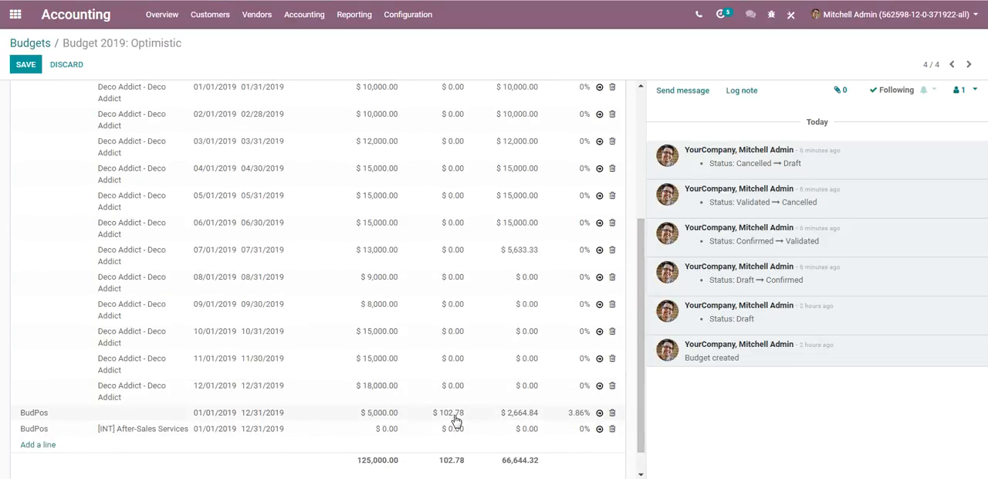
mouse_move(641, 358)
left_mouse_down()
mouse_move(637, 320)
mouse_move(637, 354)
left_mouse_up()
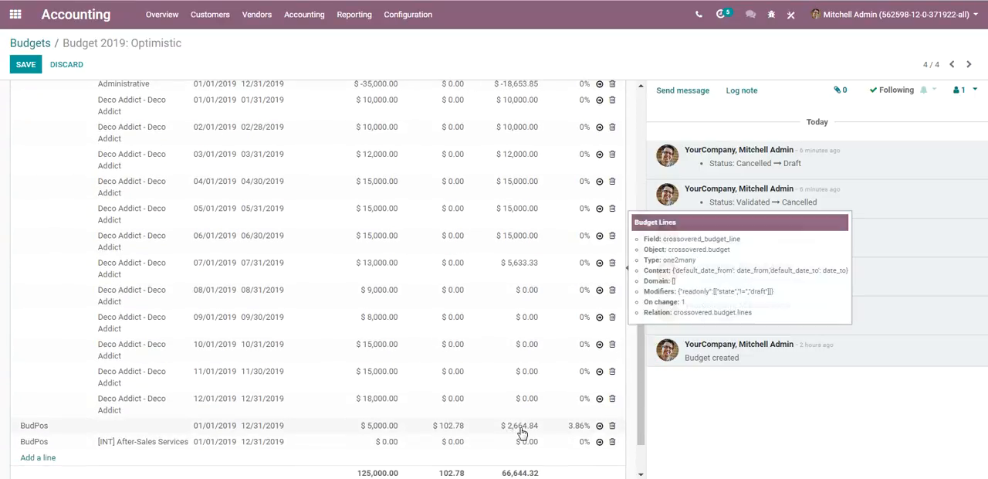
mouse_move(641, 380)
left_mouse_down()
mouse_move(641, 367)
mouse_move(640, 379)
left_mouse_up()
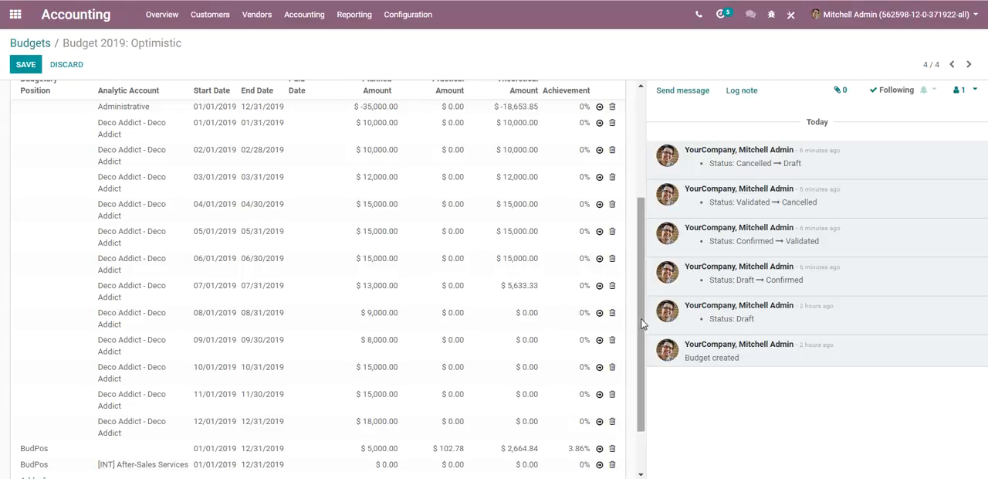
left_click_drag(642, 318, 642, 332)
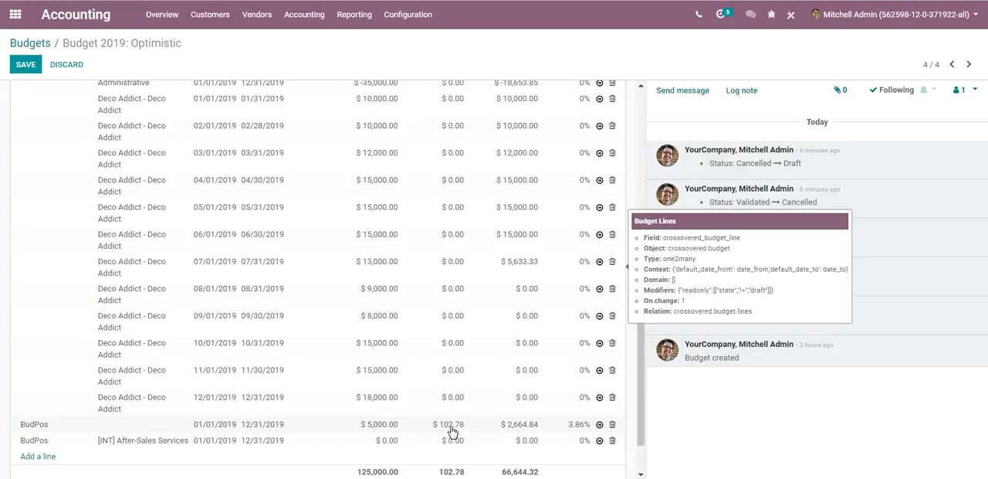
mouse_move(642, 364)
left_mouse_down()
mouse_move(637, 262)
mouse_move(640, 409)
mouse_move(637, 313)
mouse_move(647, 353)
left_mouse_up()
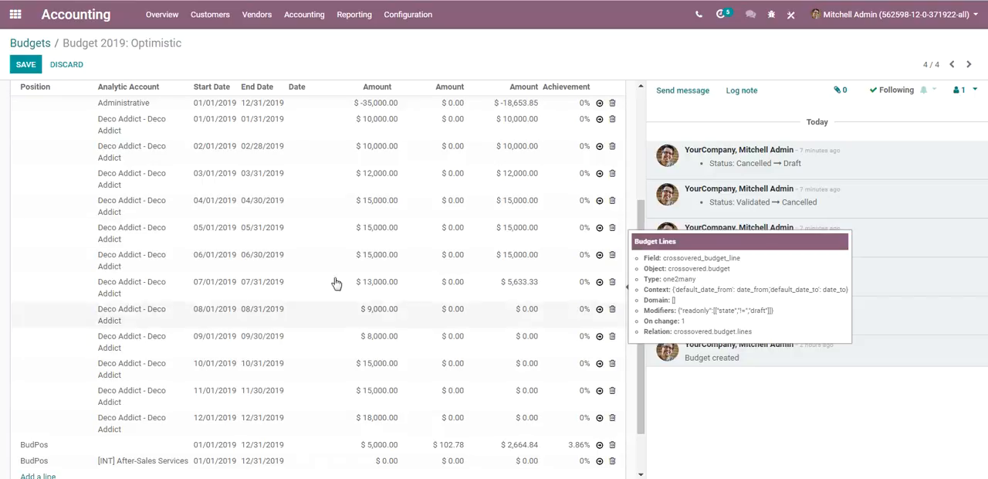
left_click_drag(640, 220, 640, 213)
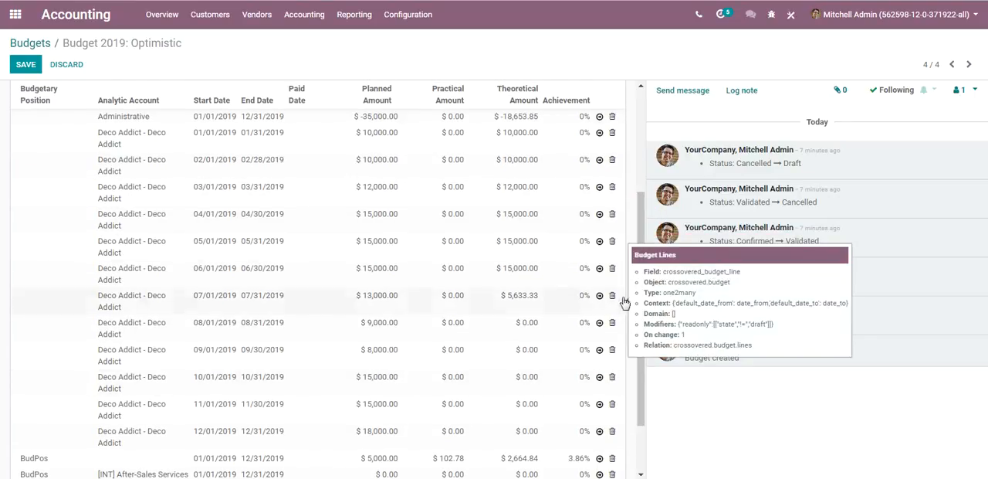
Step: Inspect the analytic account of the first BudPos line and the planned amount of the After-Sales Services line
left_click_drag(640, 302, 645, 344)
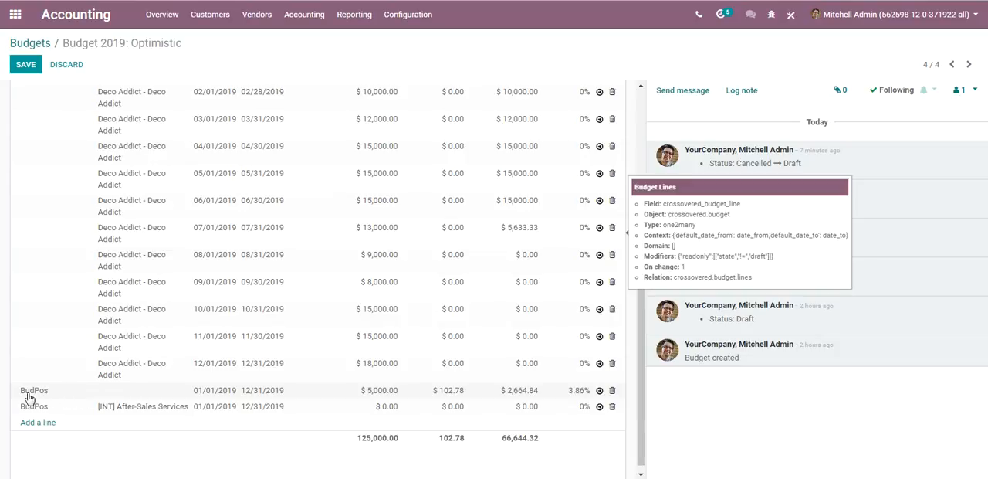
left_click(139, 395)
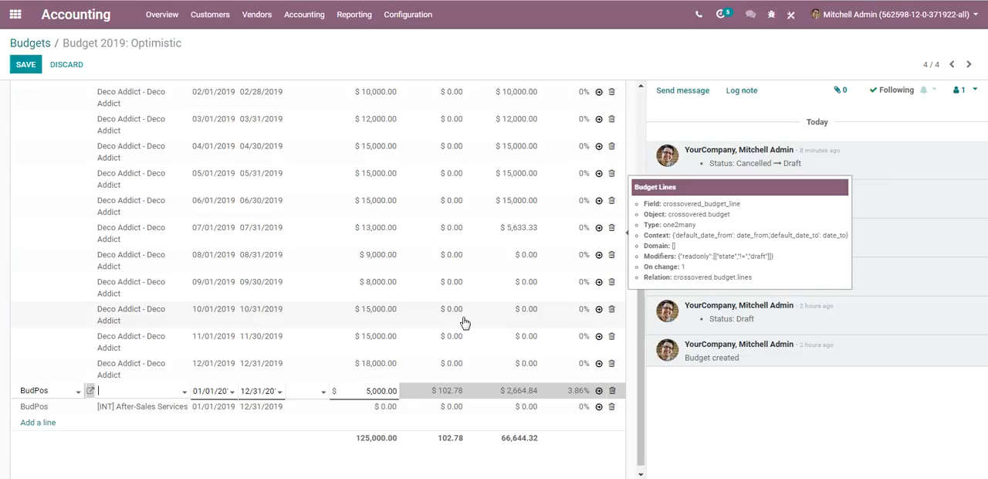
left_click(366, 406)
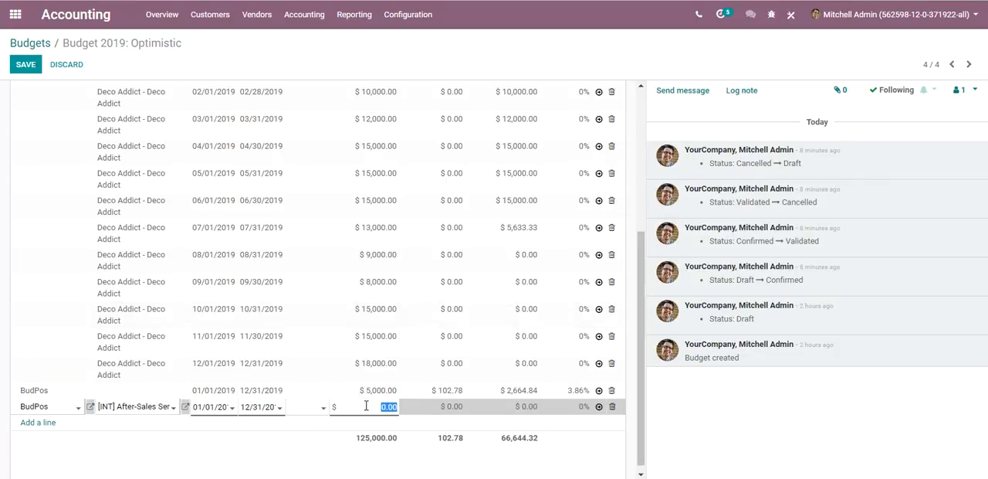
mouse_move(642, 353)
left_mouse_down()
mouse_move(638, 248)
mouse_move(637, 359)
left_mouse_up()
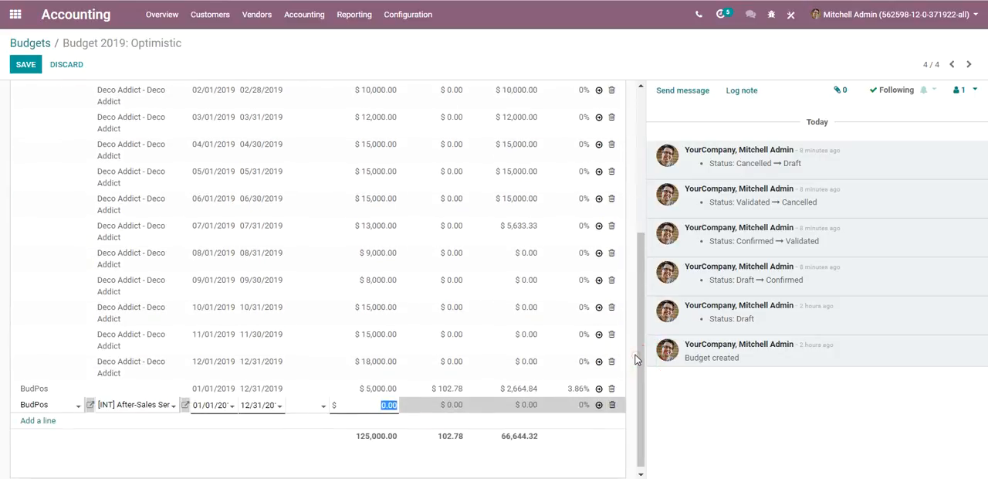
Step: Set the planned amount of the BudPos After-Sales Services line to $6,000.00, save the budget and review its lines
type("60")
left_click(252, 430)
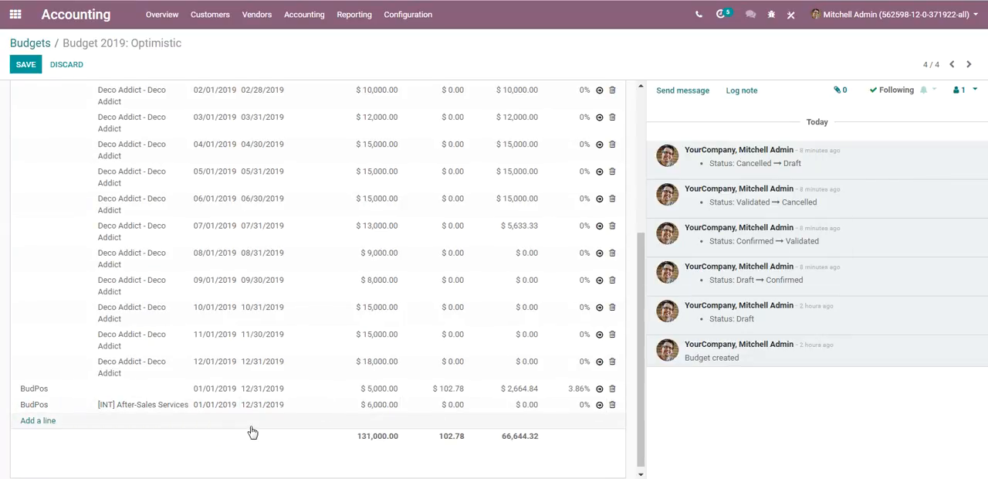
left_click_drag(642, 304, 641, 200)
left_click(29, 68)
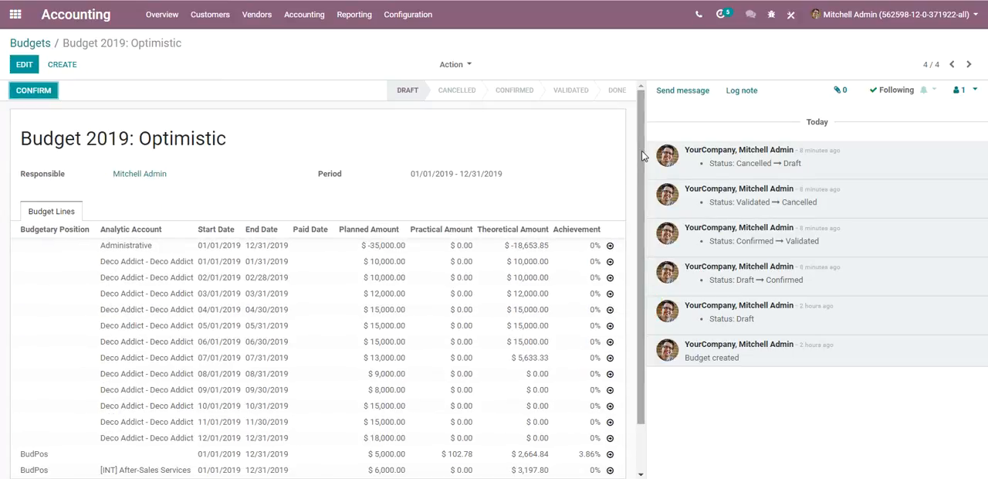
left_click_drag(640, 221, 643, 256)
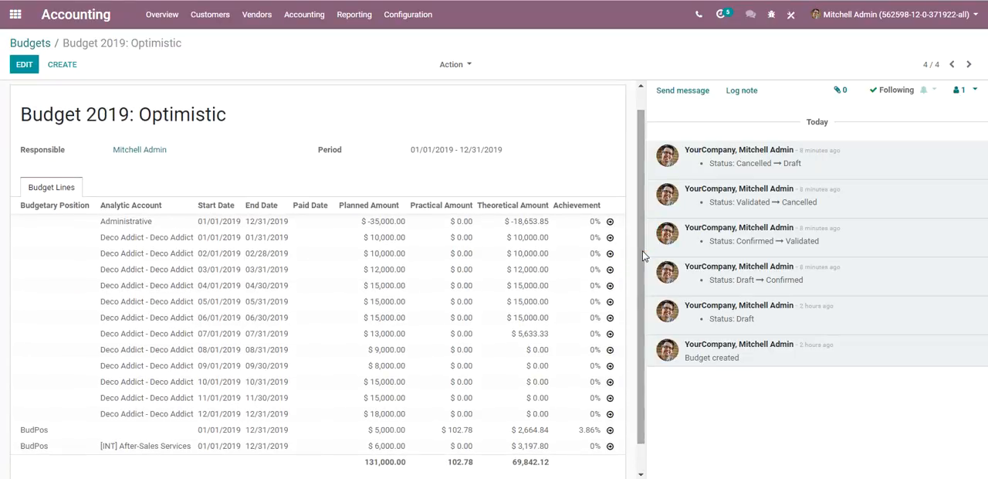
scroll(642, 247, "up", 1)
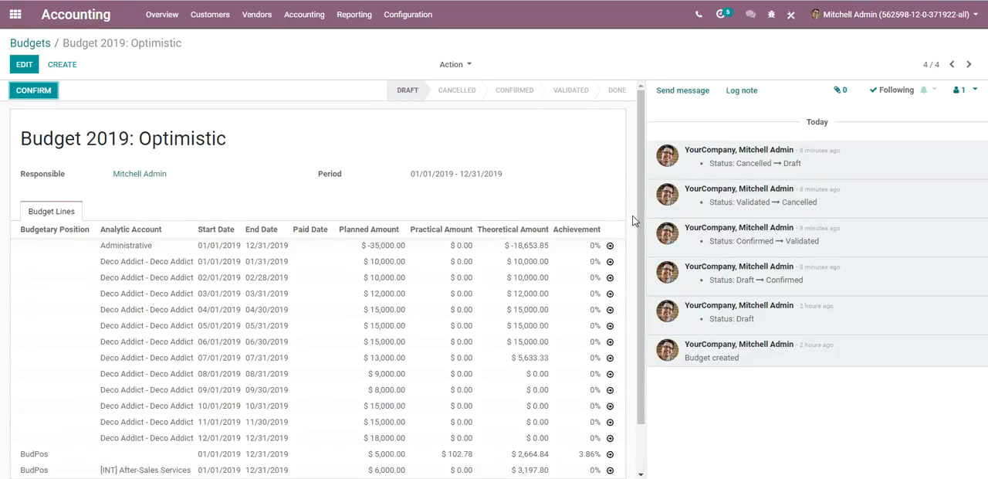
left_click_drag(639, 248, 645, 284)
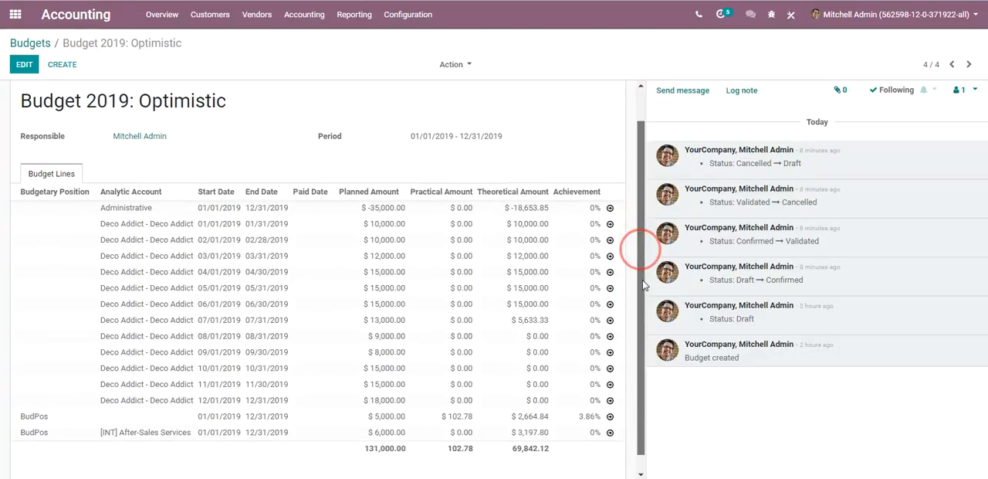
left_click_drag(645, 284, 642, 280)
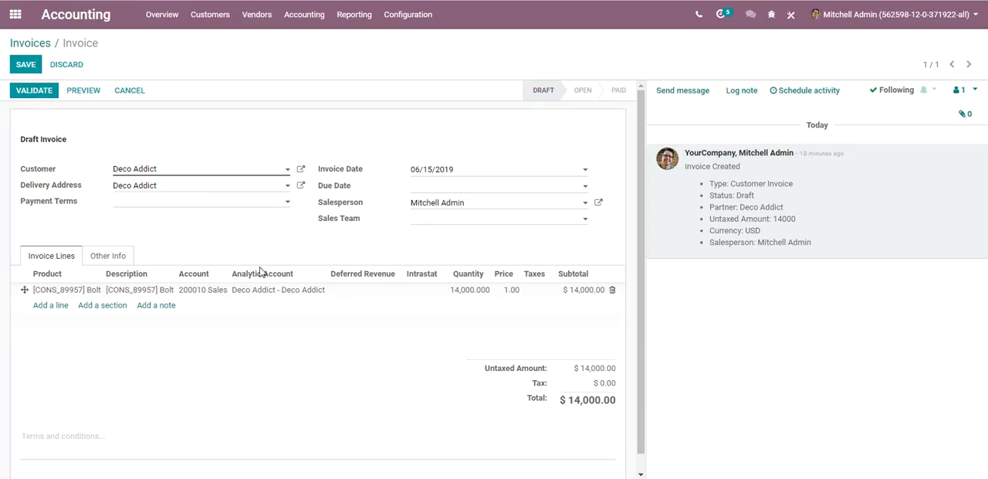
Step: Change the Bolt line's account to 100000 Fixed Asset Account on the 06/15/2019 Deco Addict invoice, save and validate it
left_click(203, 292)
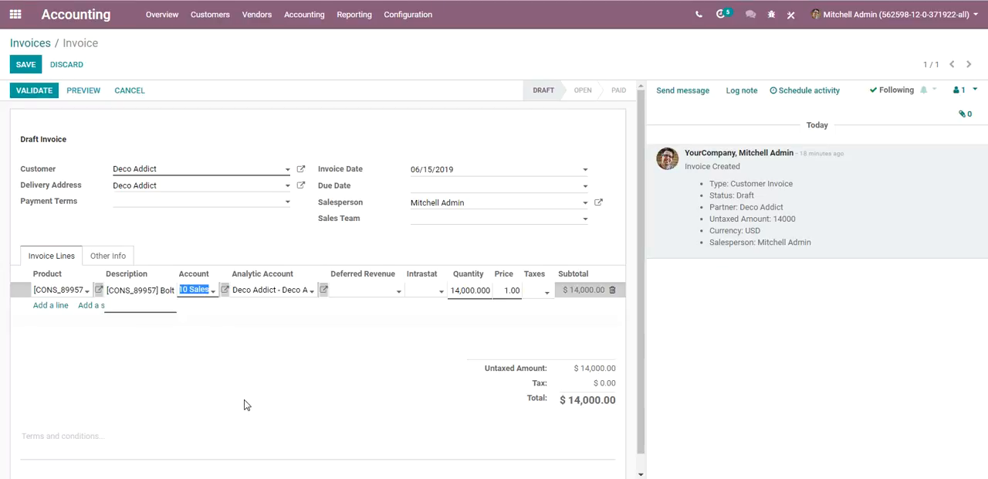
key("BackSpace")
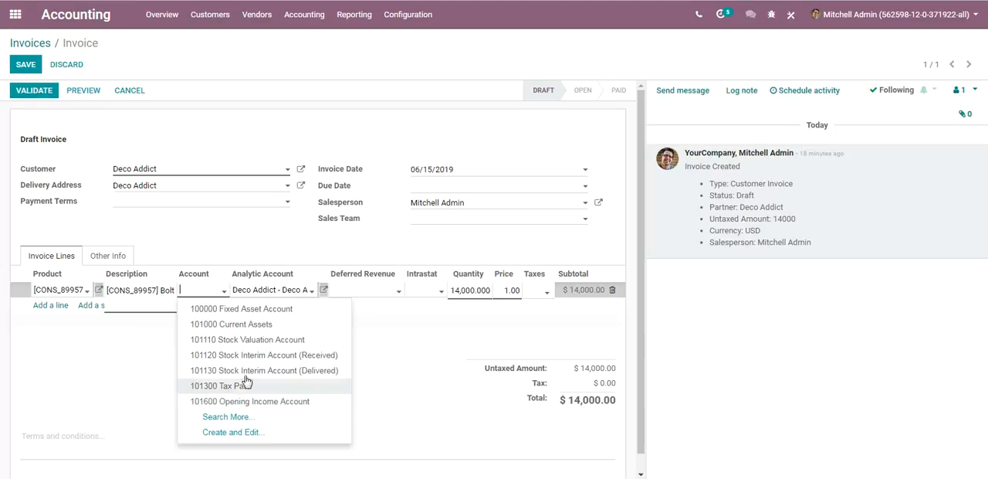
left_click(256, 310)
left_click(26, 64)
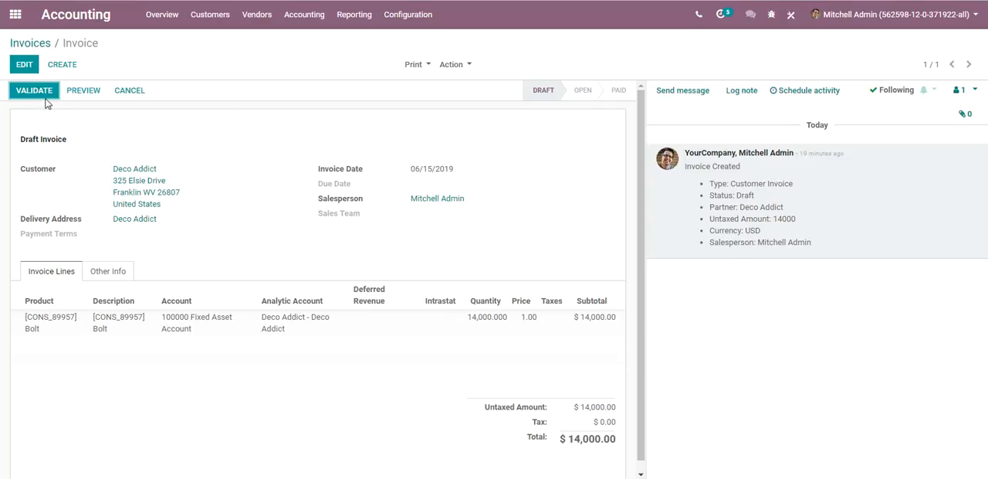
mouse_move(189, 324)
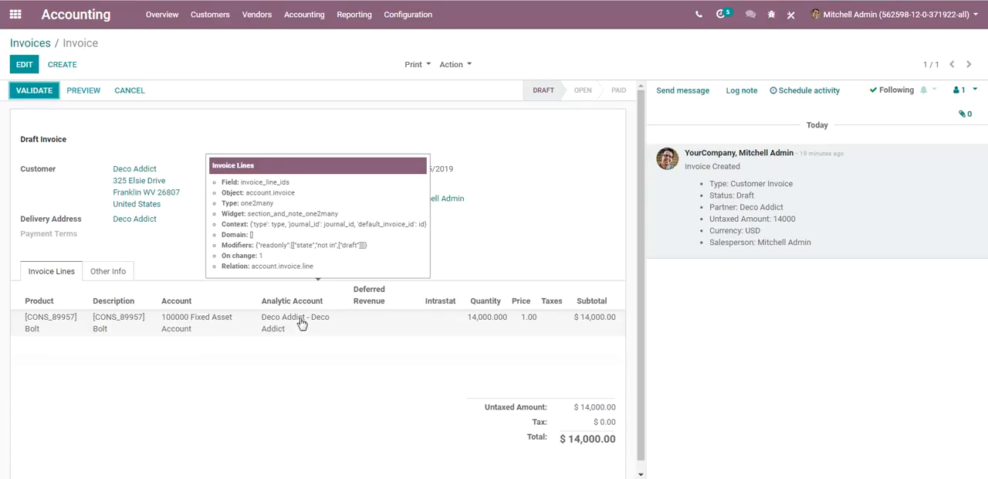
left_click(26, 92)
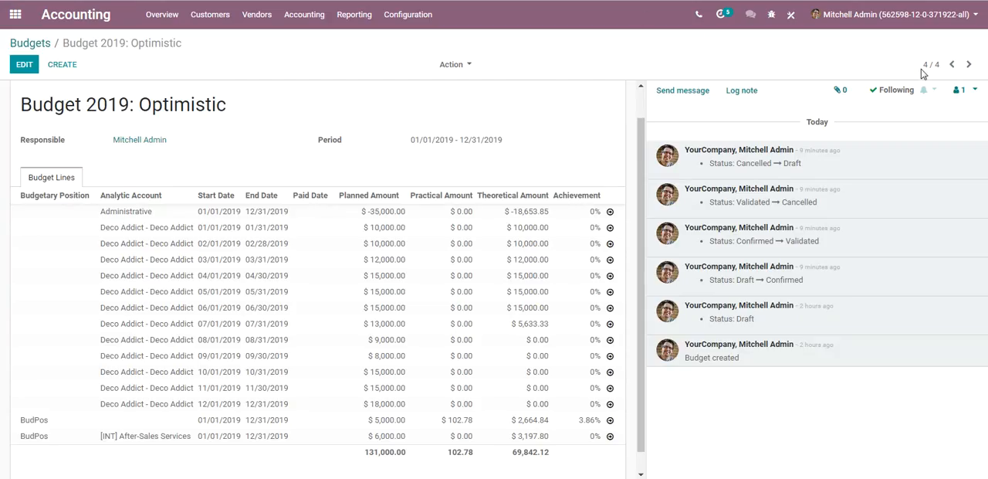
Step: Refresh Budget 2019: Optimistic and check the practical amount of the June Deco Addict line
left_click(925, 64)
type("4")
key("Return")
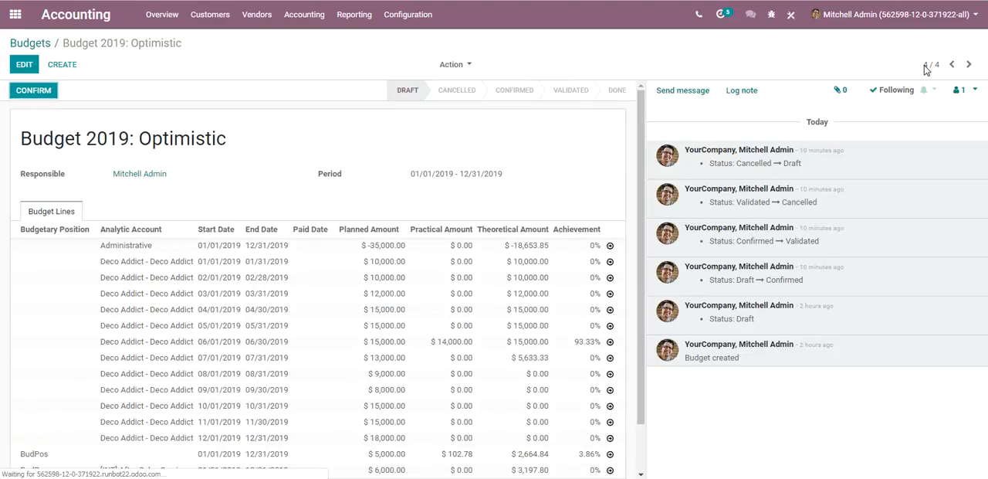
scroll(643, 129, "down", 2)
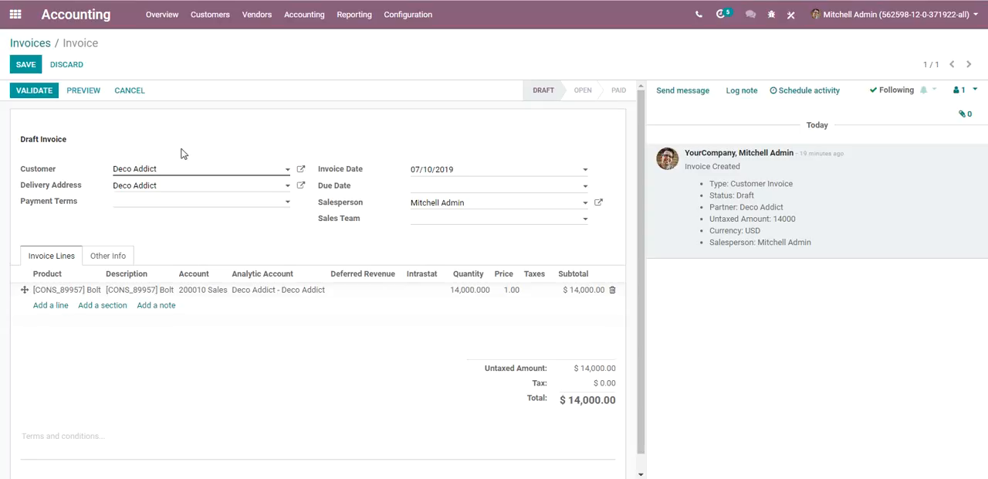
Step: Save and validate the 07/10/2019 invoice that uses account 200010 Sales and the Deco Addict analytic account
left_click(25, 65)
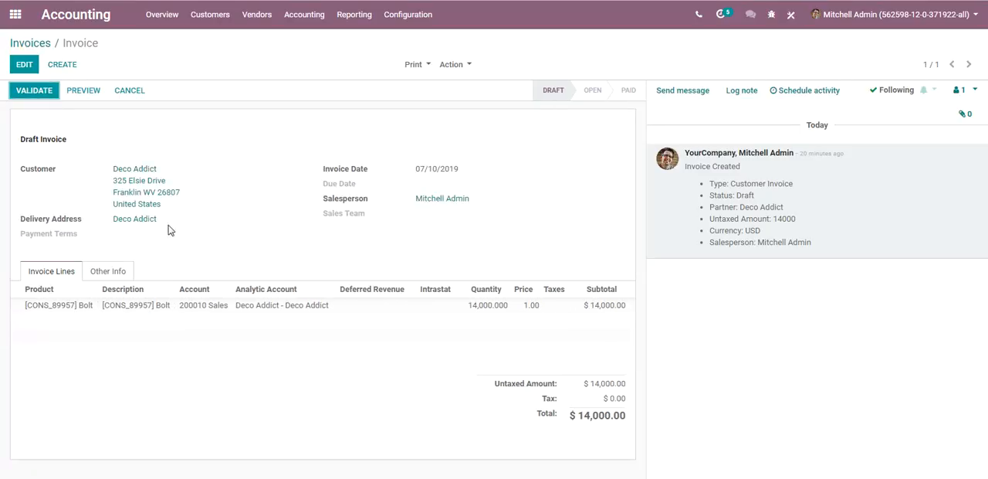
mouse_move(486, 311)
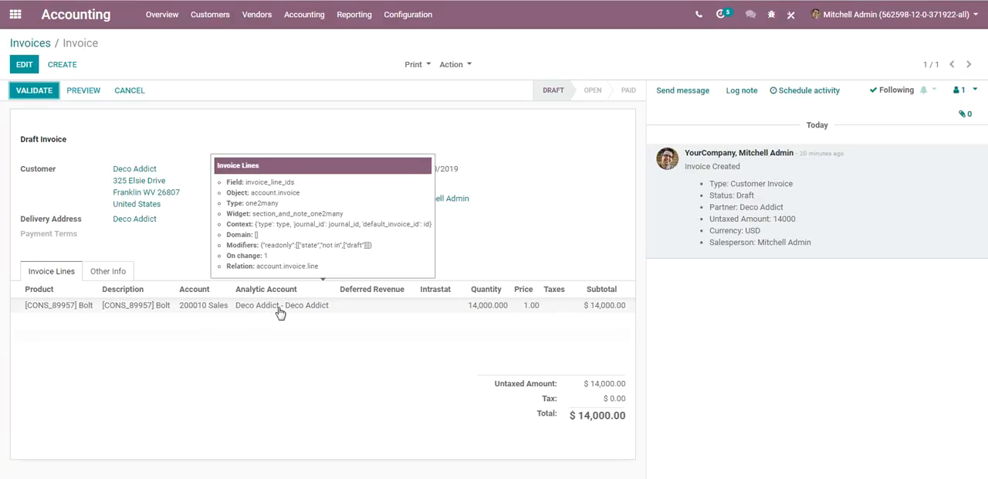
left_click(32, 94)
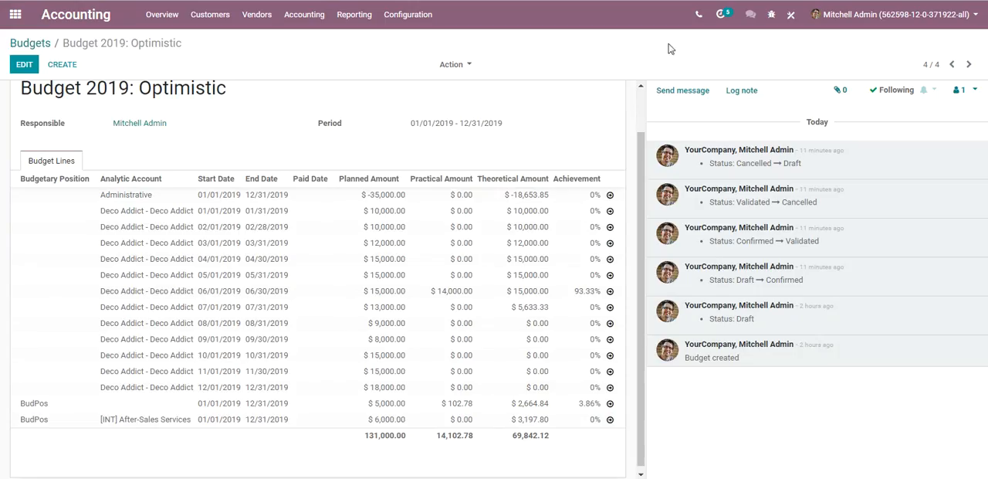
Step: Refresh the 2019 budget and check the practical amounts of the July Deco Addict line and the first BudPos line
left_click(926, 65)
key("Return")
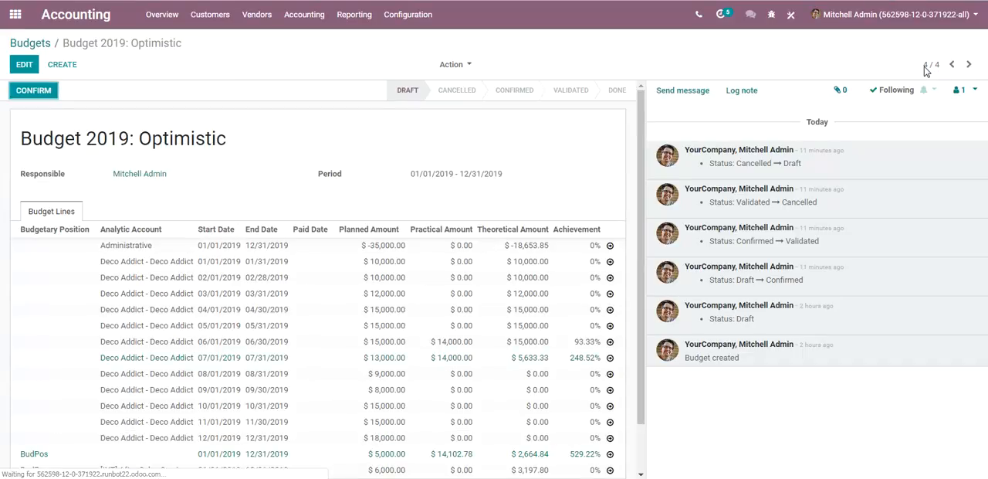
left_click_drag(642, 130, 647, 182)
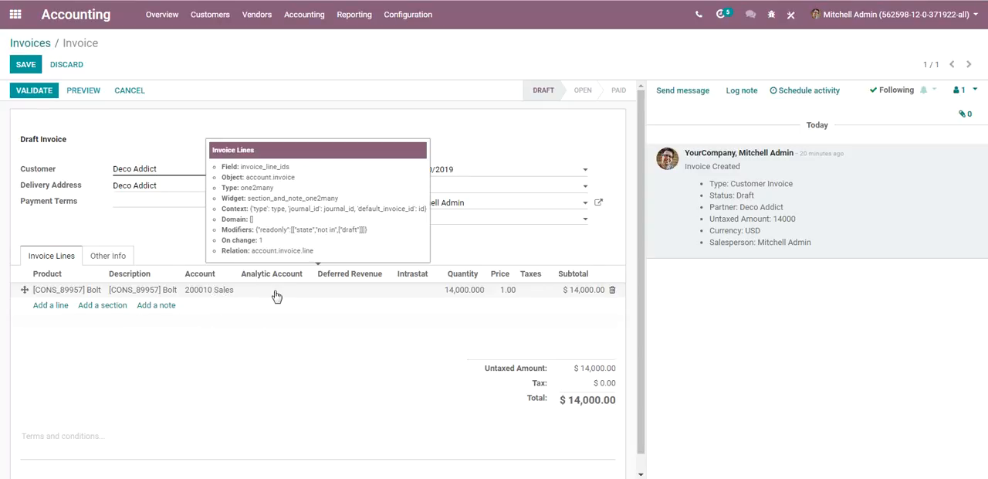
Step: Save and validate the 07/10/2019 invoice without an analytic account, and refresh the budget to check the BudPos lines
left_click(25, 66)
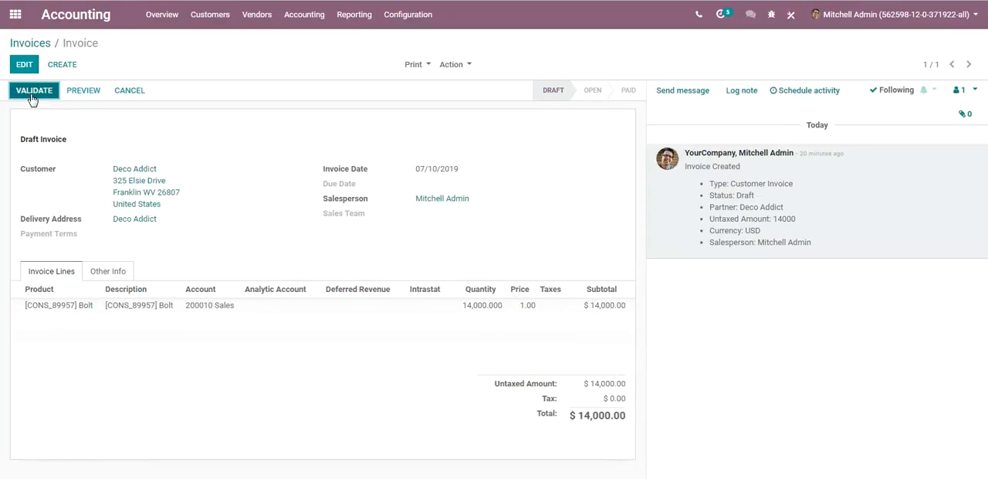
left_click(32, 93)
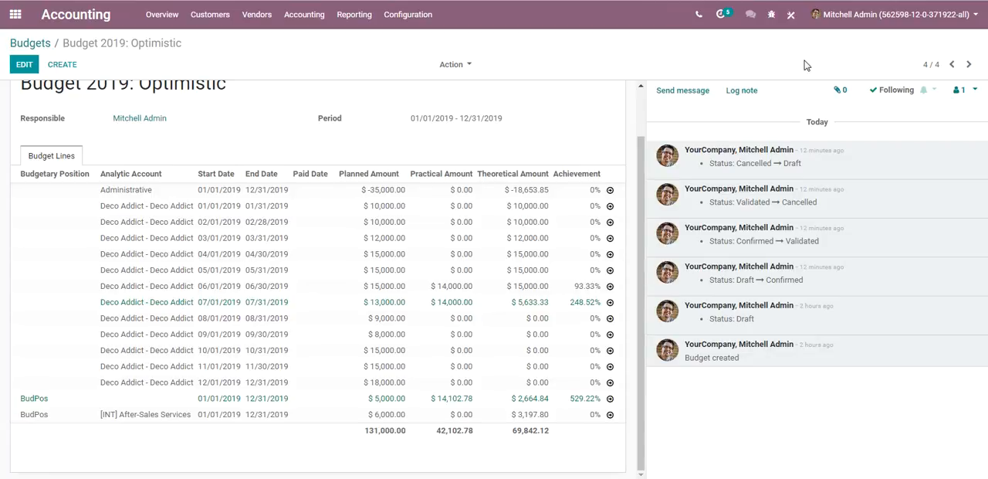
left_click(925, 65)
key("Return")
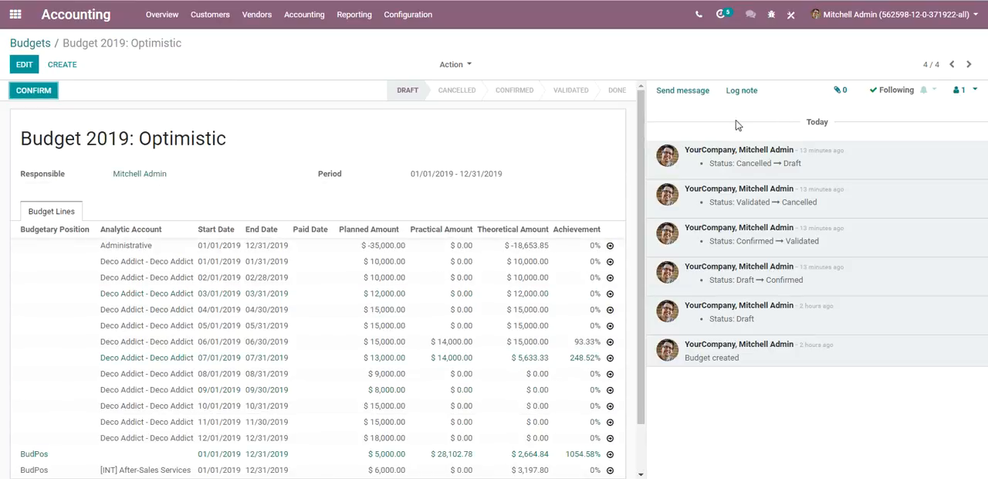
scroll(641, 167, "down", 2)
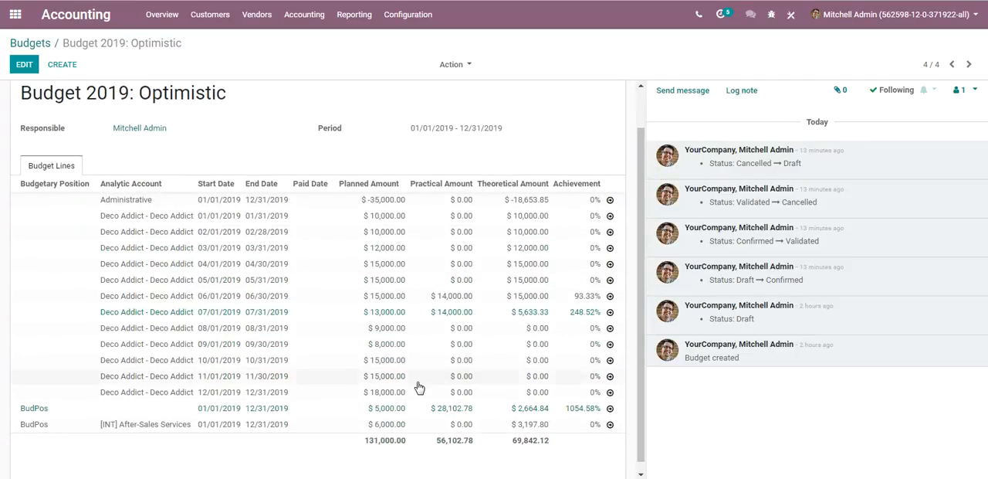
mouse_move(427, 414)
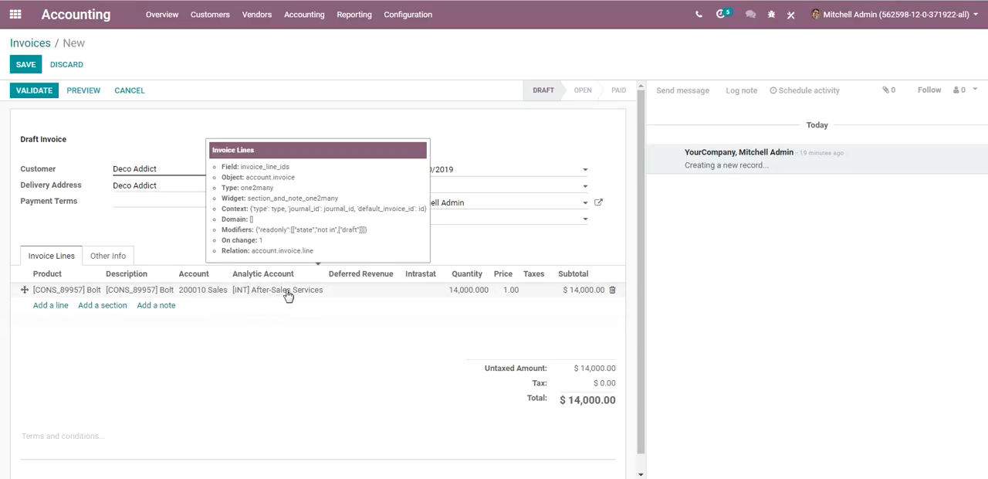
Step: Save and validate the 07/10/2019 invoice with the After-Sales Services analytic account, and refresh the budget to check both BudPos lines
left_click(24, 66)
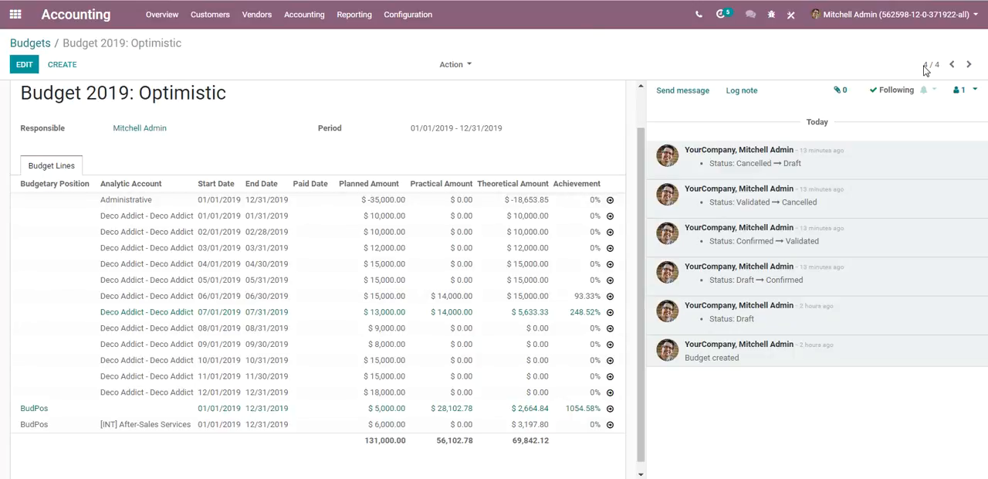
left_click(925, 64)
type("4")
key("Return")
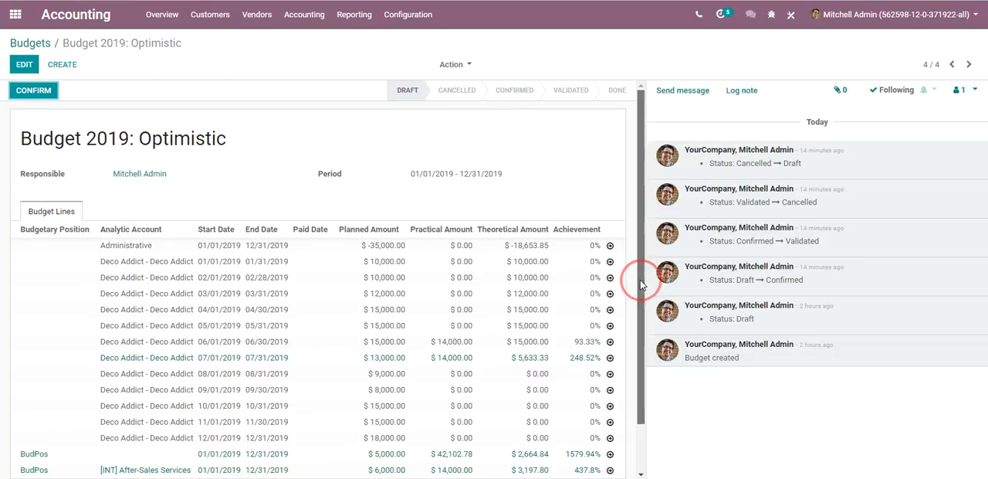
scroll(640, 281, "down", 2)
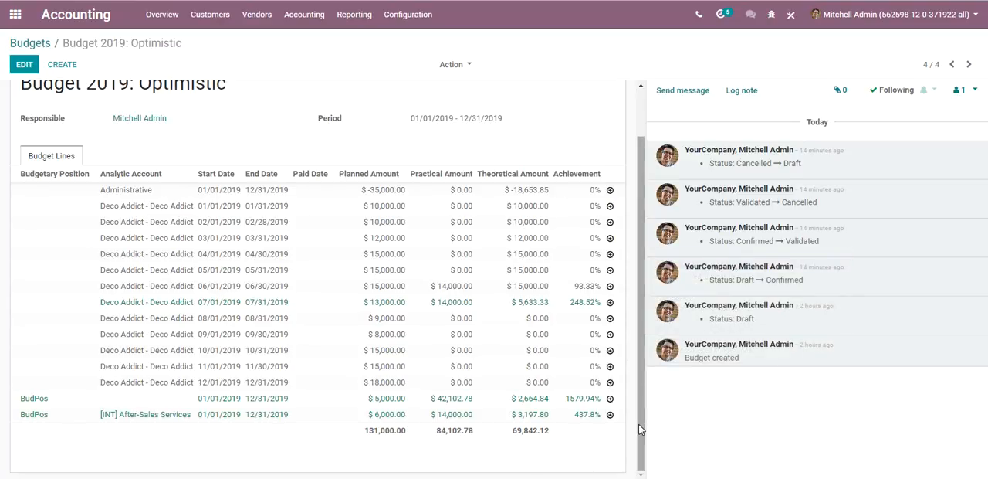
Step: Inspect the journal items behind the first BudPos line's practical amount and return to the 2019 budget
left_click_drag(639, 424, 640, 375)
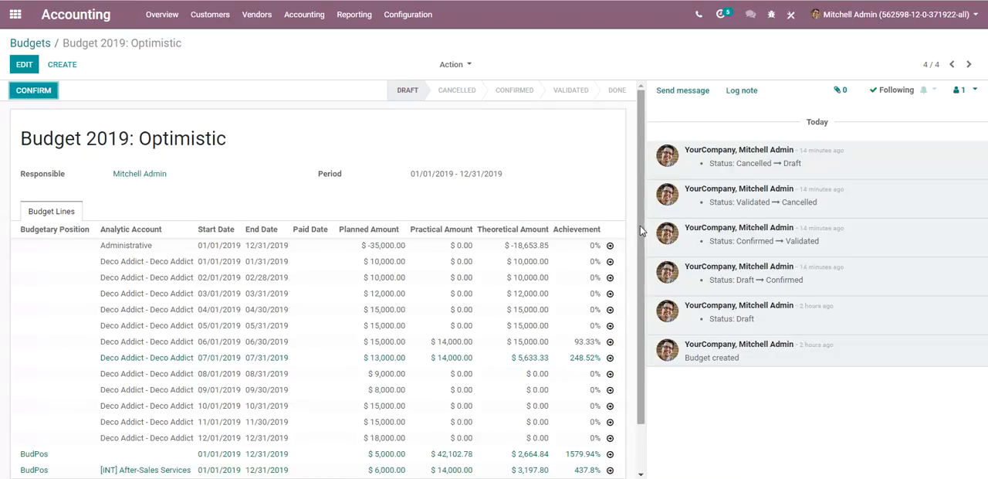
left_click_drag(640, 225, 641, 270)
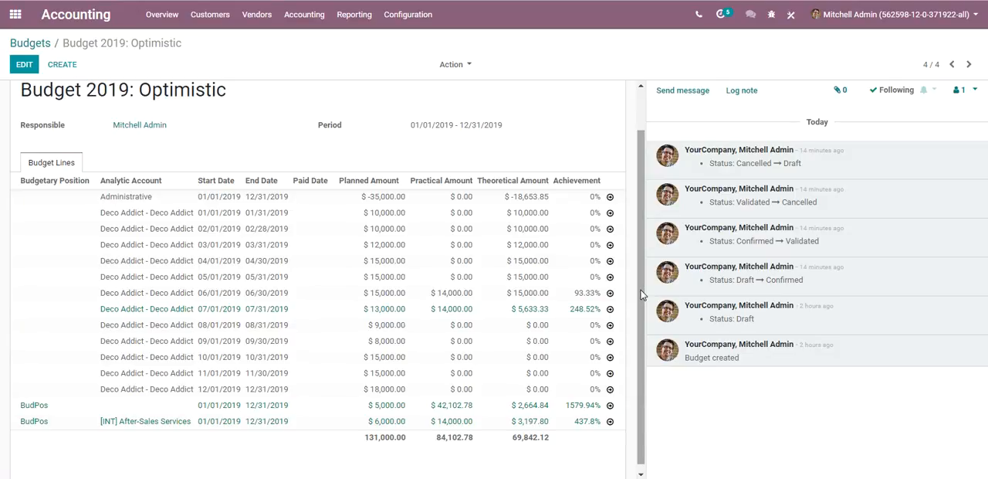
left_click_drag(641, 290, 642, 310)
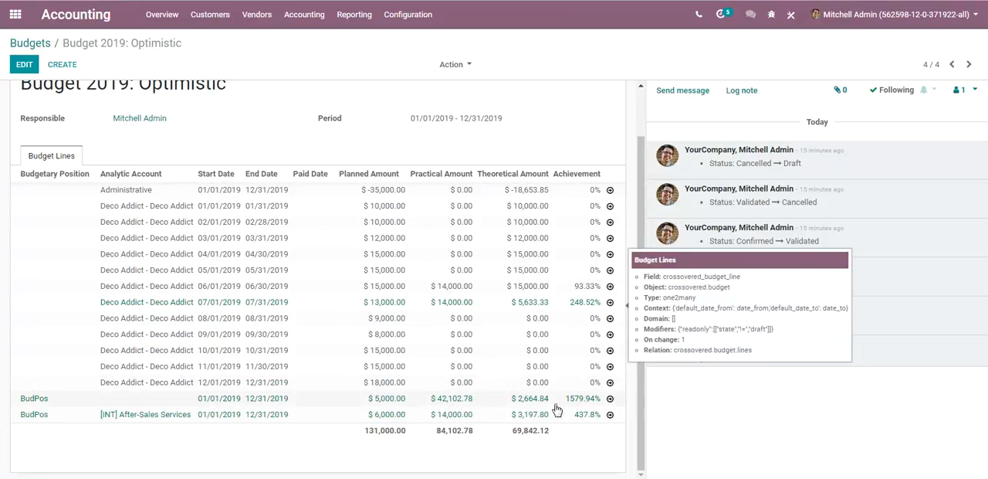
left_click(610, 399)
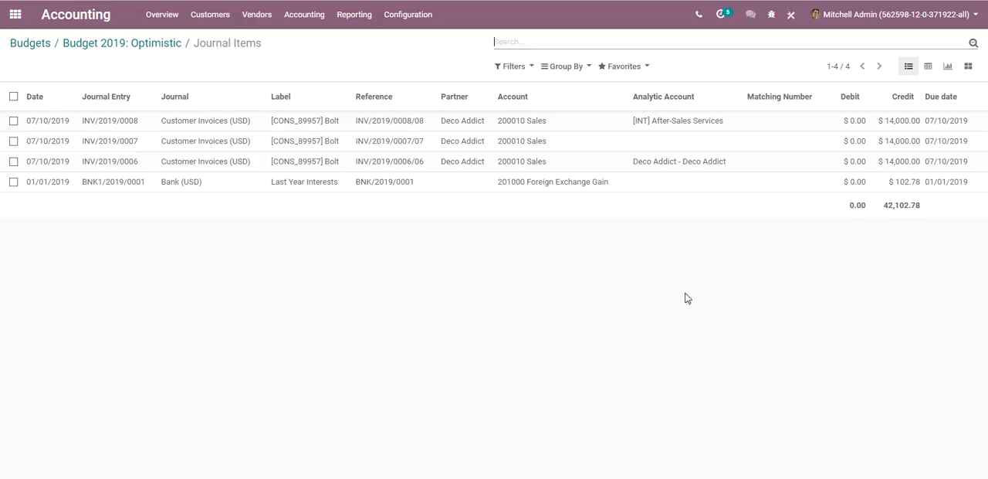
left_click(146, 45)
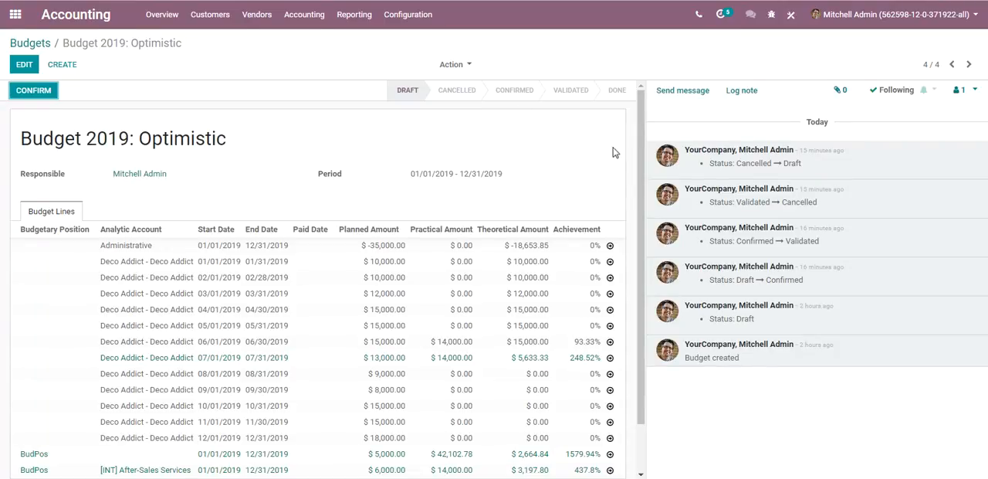
left_click_drag(640, 191, 641, 240)
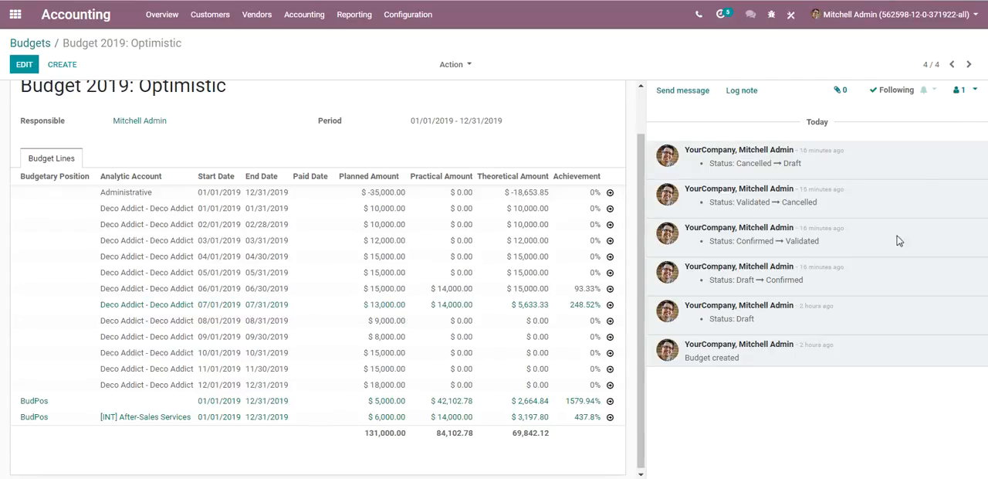
left_click(977, 0)
left_click(956, 14)
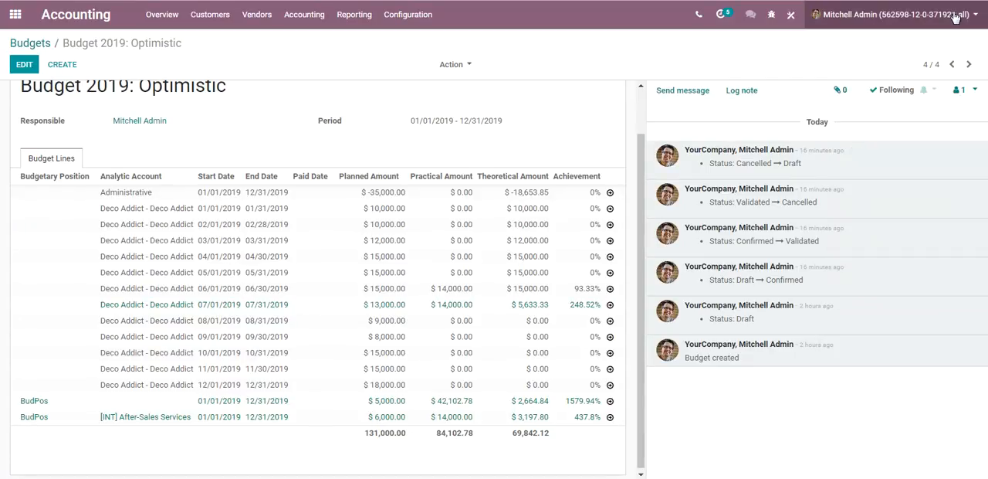